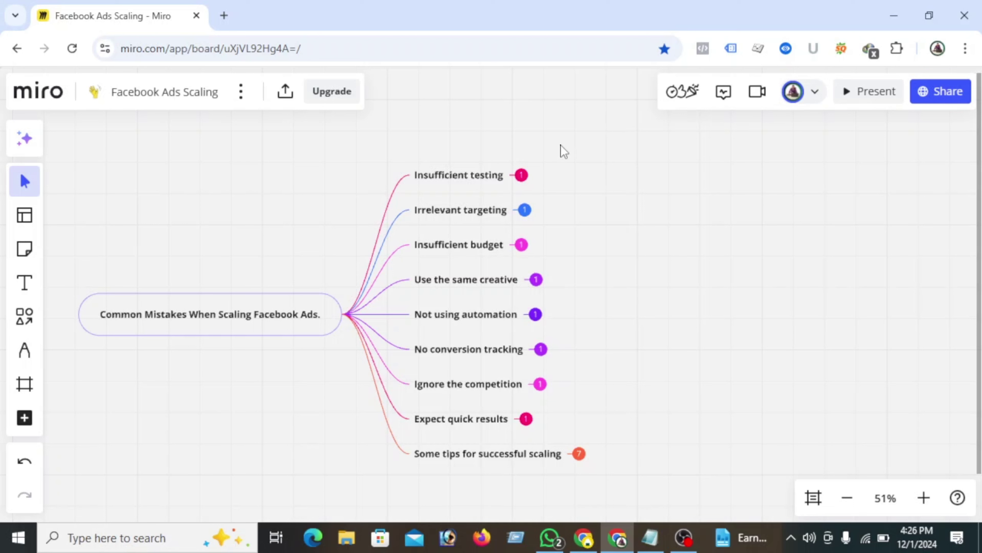
- Expand the "Insufficient testing" branch of the mind map
click(526, 174)
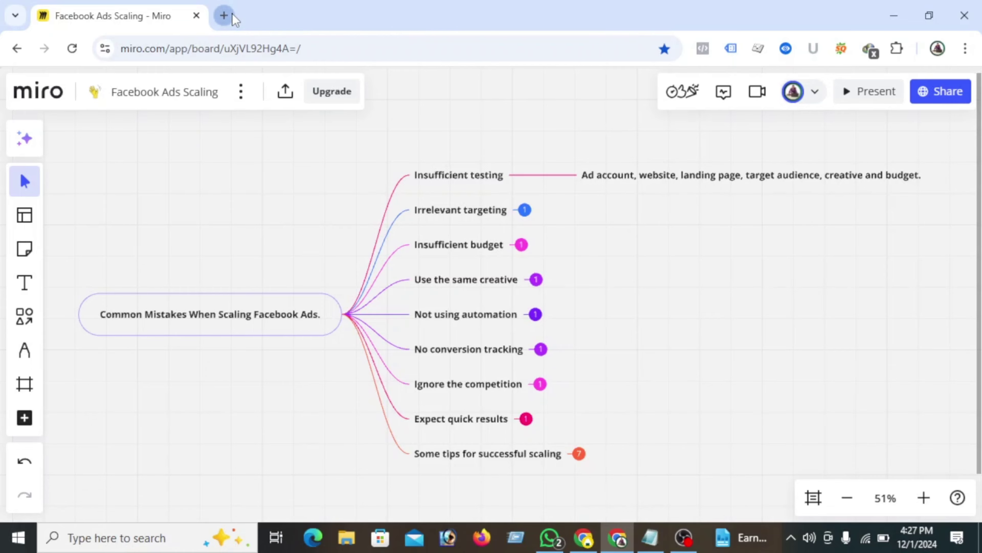
click(224, 16)
click(550, 537)
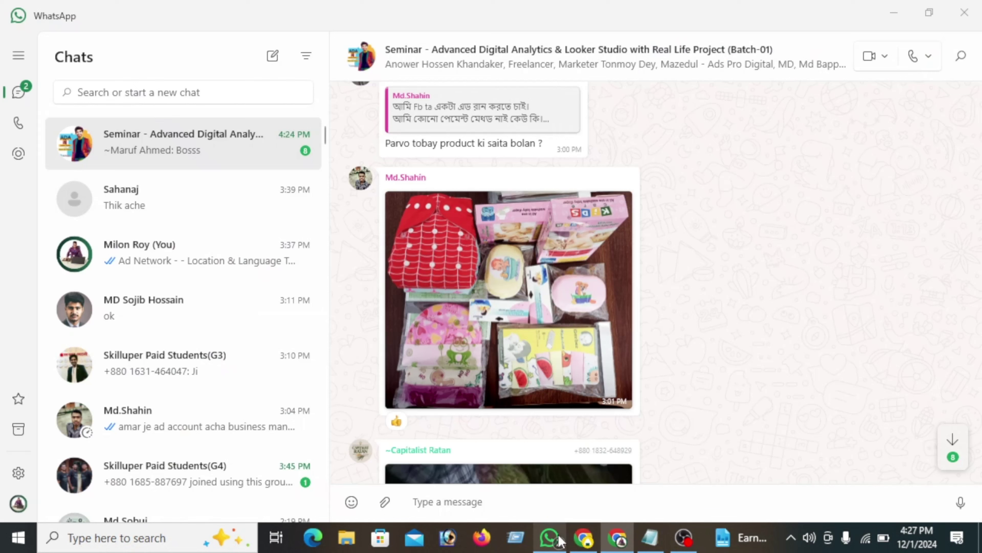
click(209, 181)
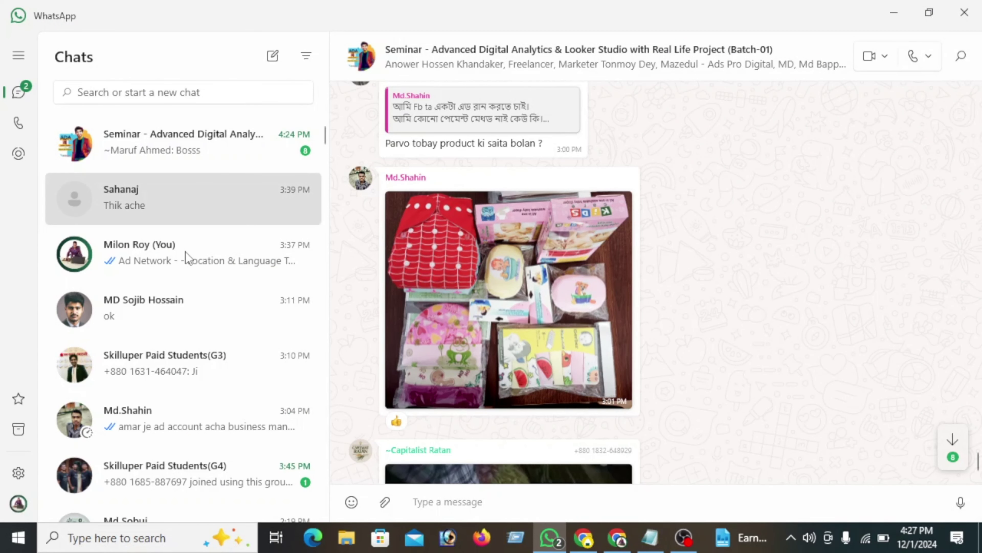
click(185, 251)
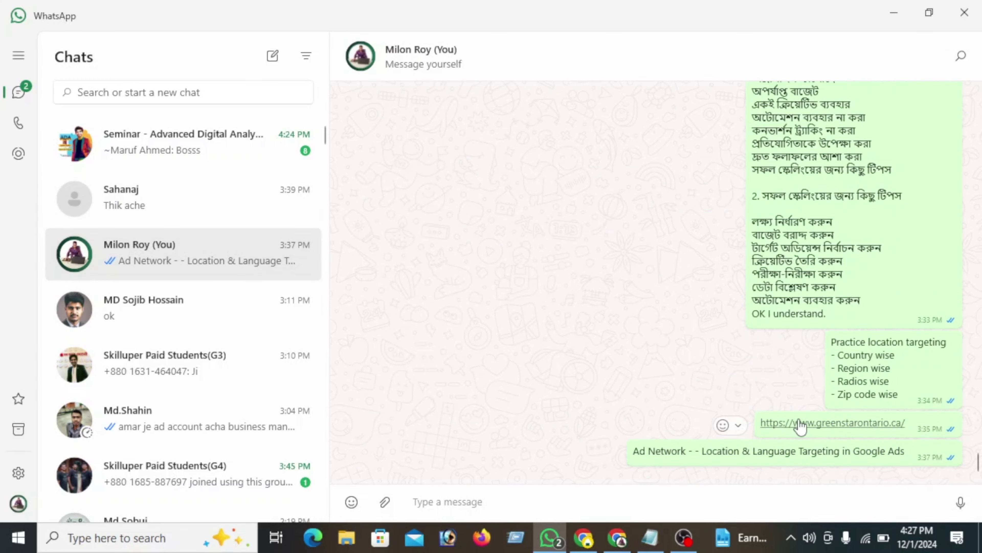
right_click(807, 426)
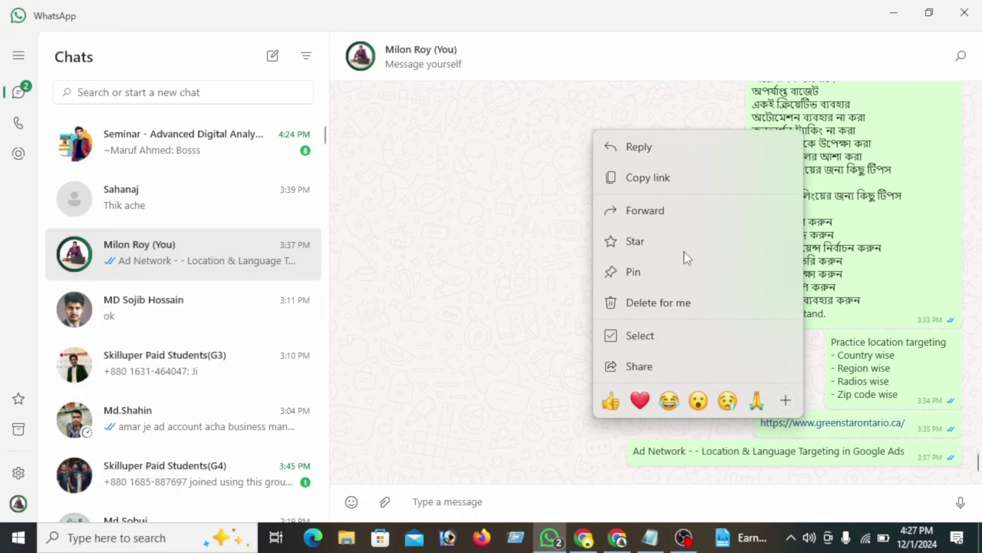
click(663, 178)
click(617, 537)
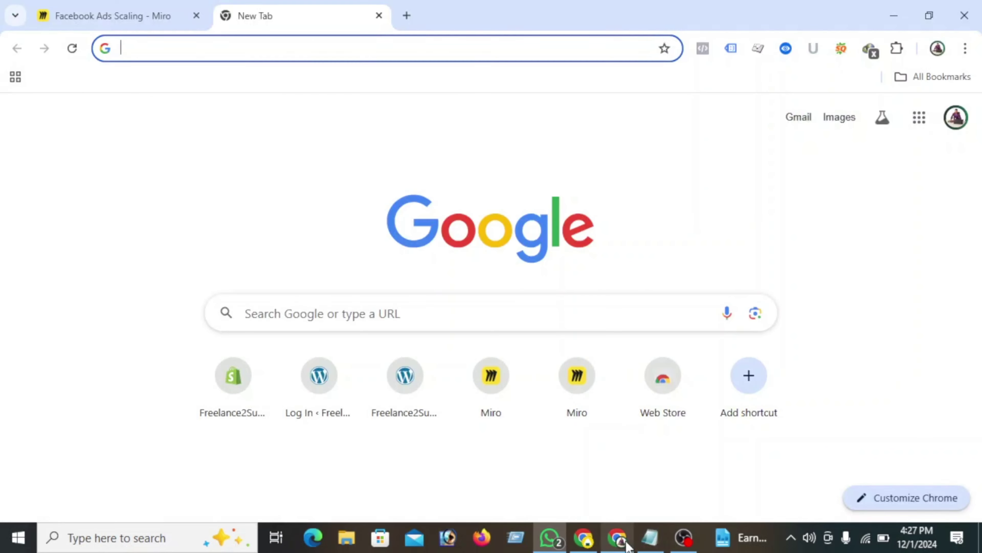
click(355, 57)
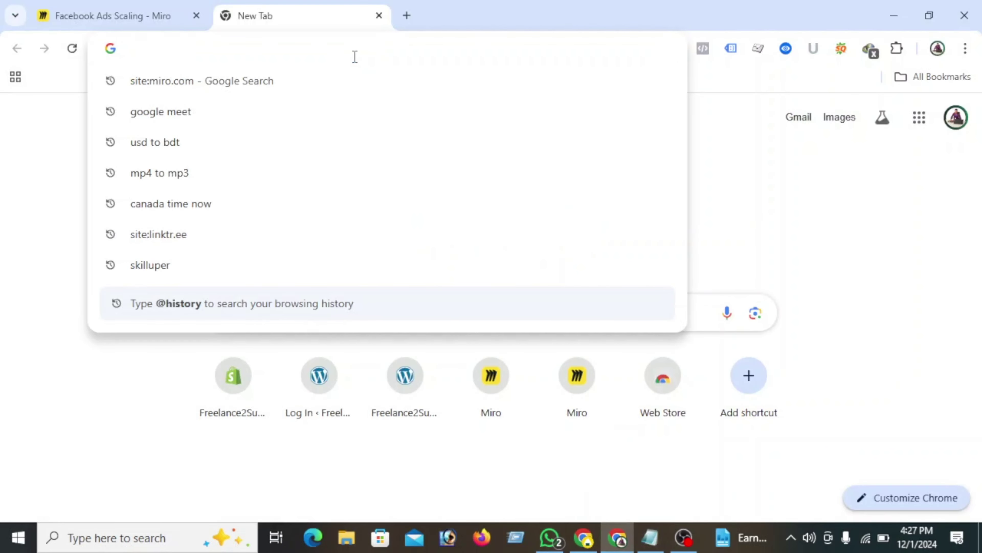
key(ctrl+v)
key(Return)
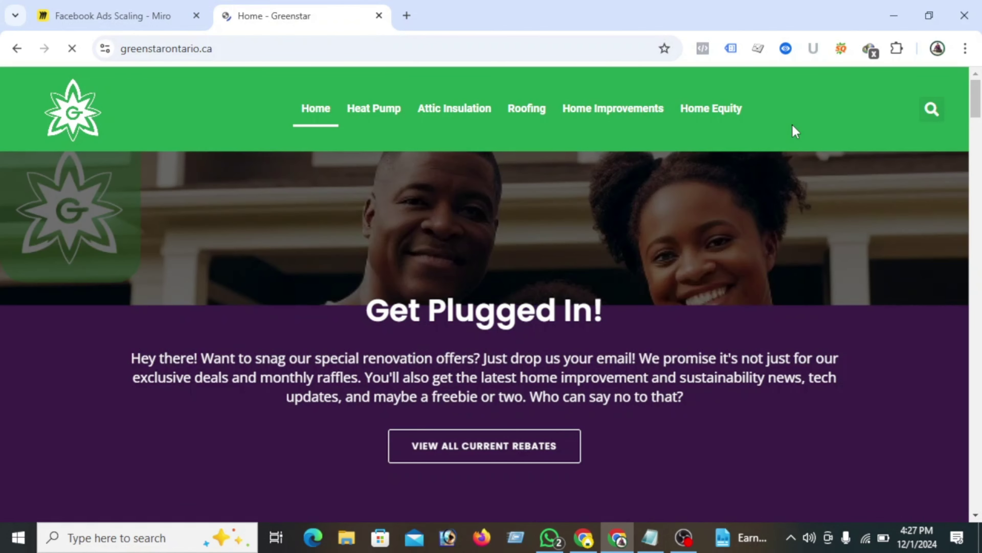
- Glance over the Greenstar home page banner and disable the SEObar for this domain
scroll(782, 259, down, 4)
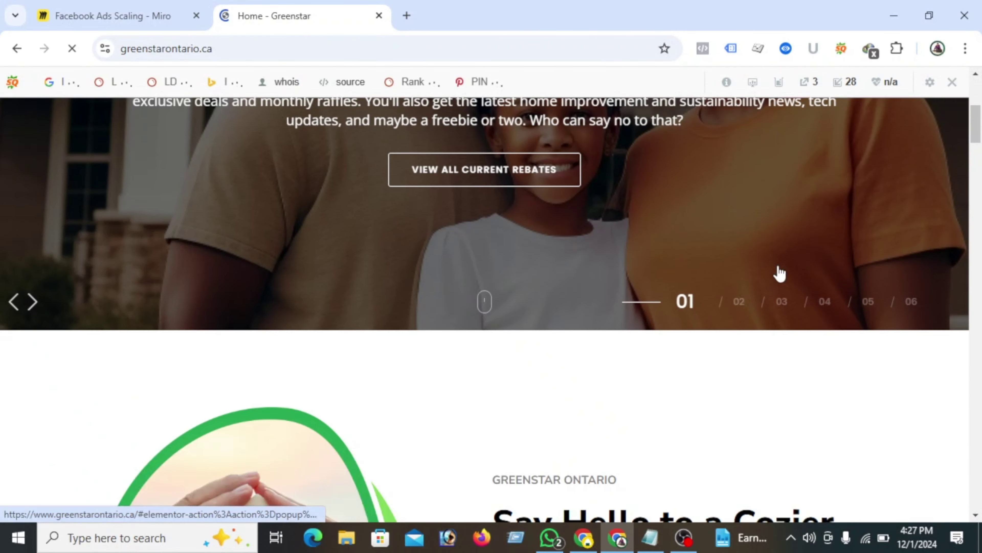
scroll(777, 268, up, 4)
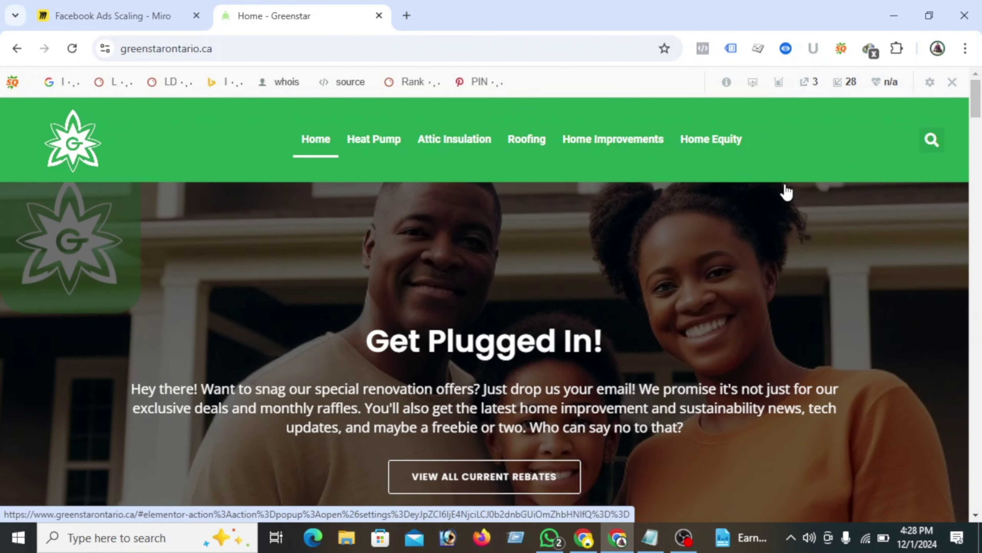
scroll(480, 263, down, 5)
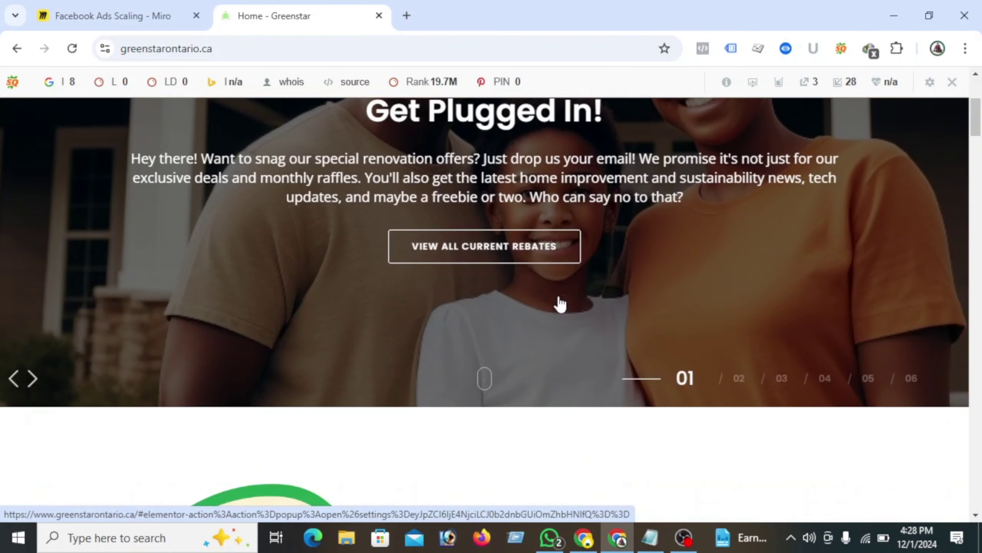
scroll(766, 232, up, 5)
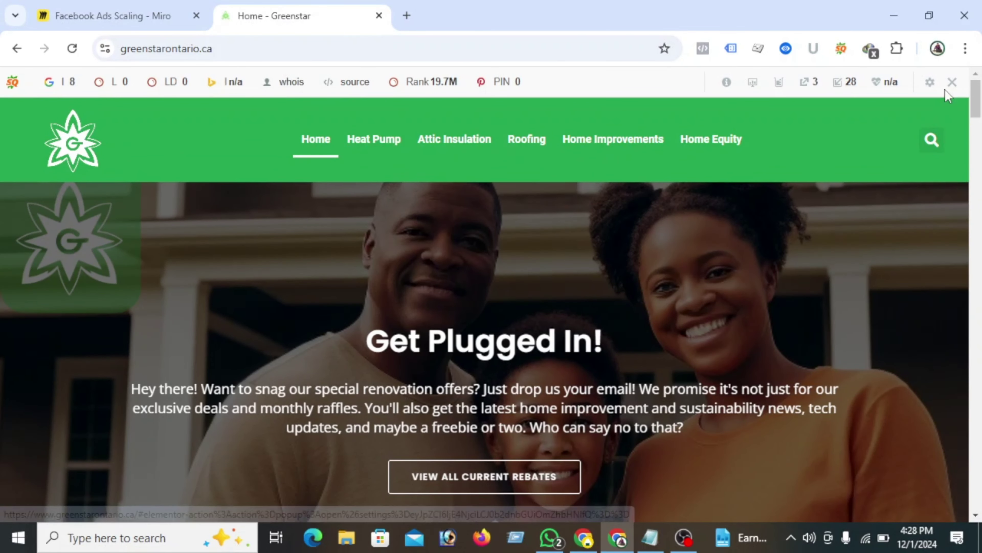
click(951, 83)
click(733, 144)
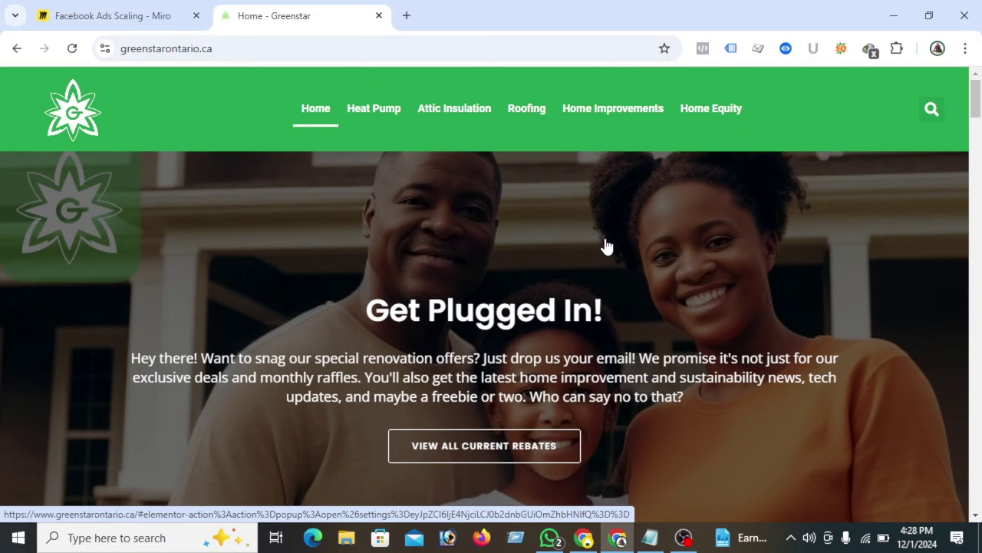
- Look through the Greenstar home page from the banner down to the home program cards
scroll(603, 254, down, 15)
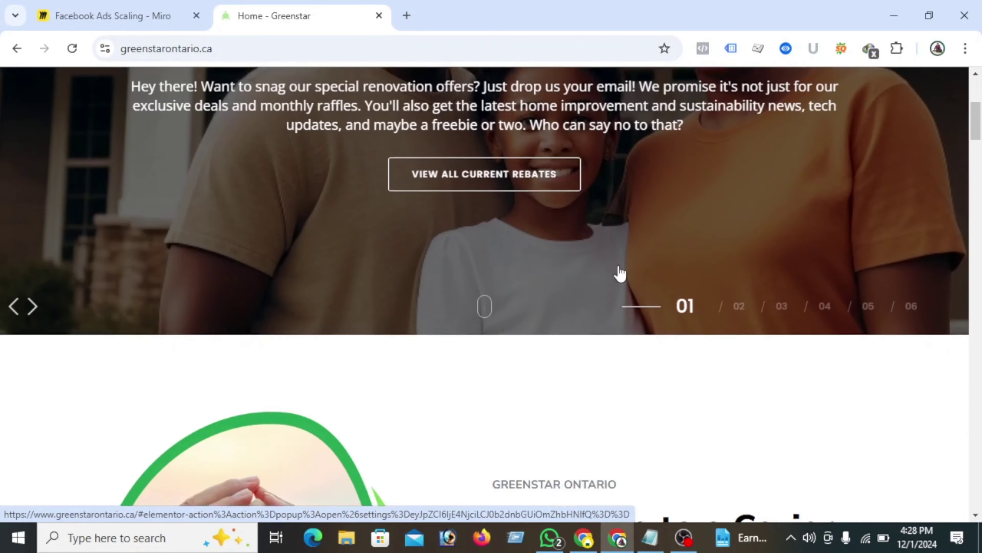
scroll(684, 307, down, 13)
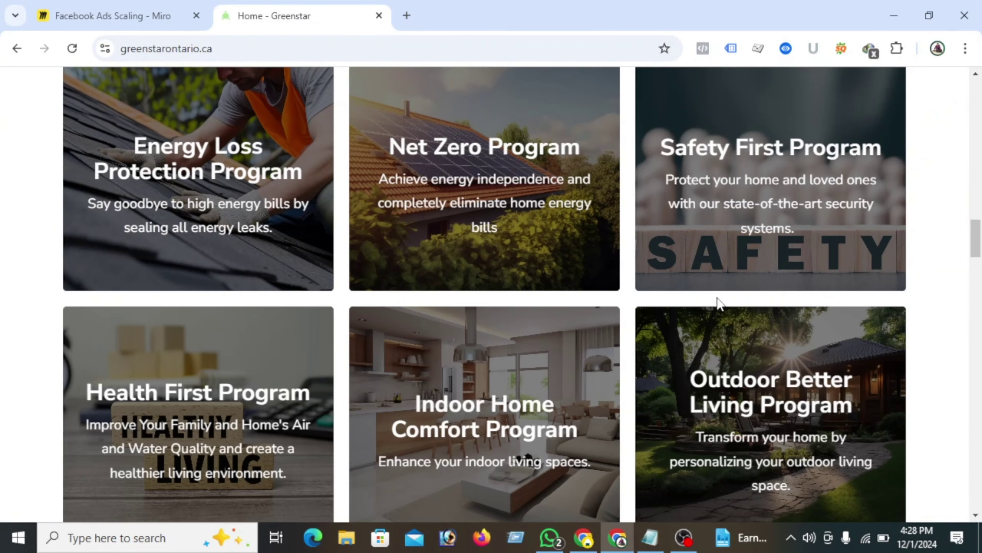
scroll(713, 294, up, 15)
scroll(579, 269, up, 15)
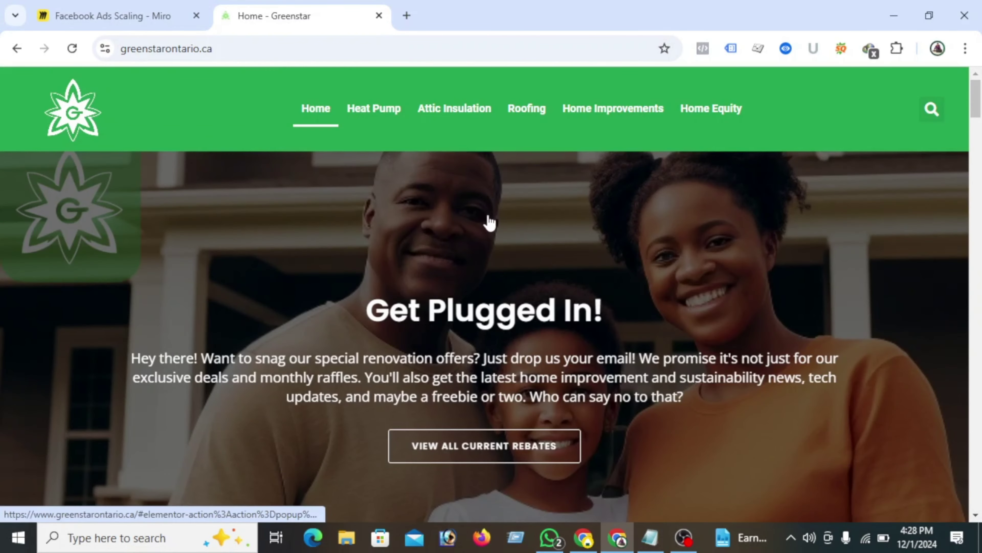
- Search Google for "spyfu" in a new tab and open the SpyFu website from the results
click(406, 15)
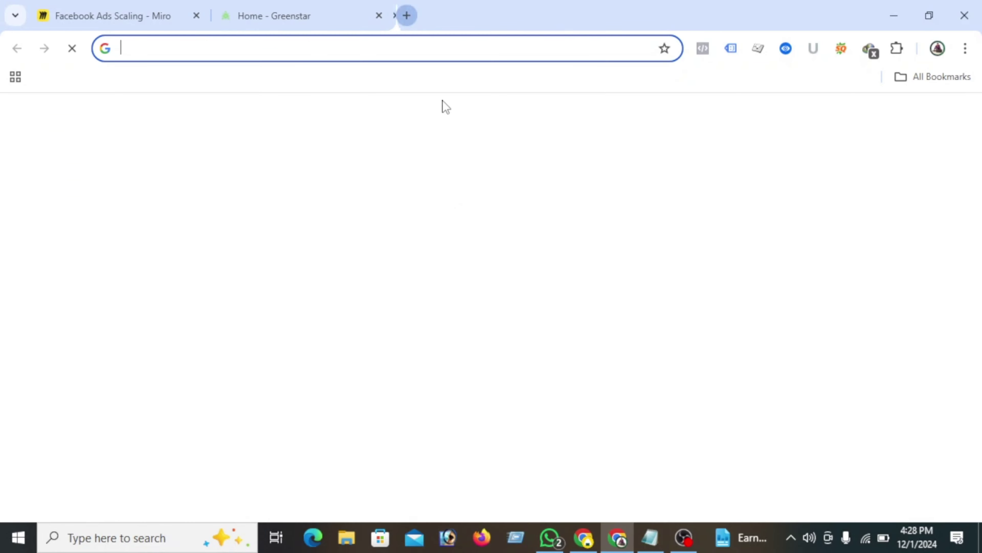
click(312, 6)
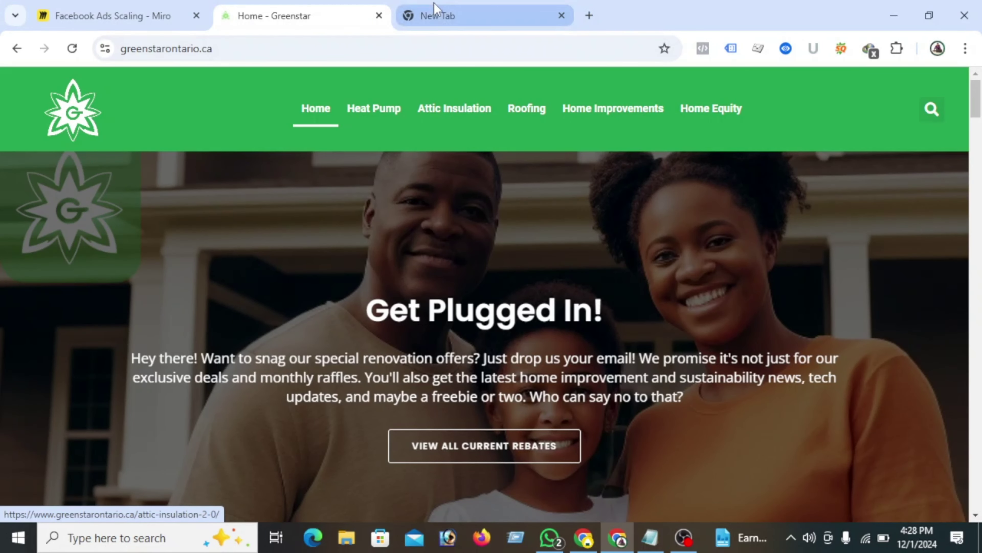
click(434, 13)
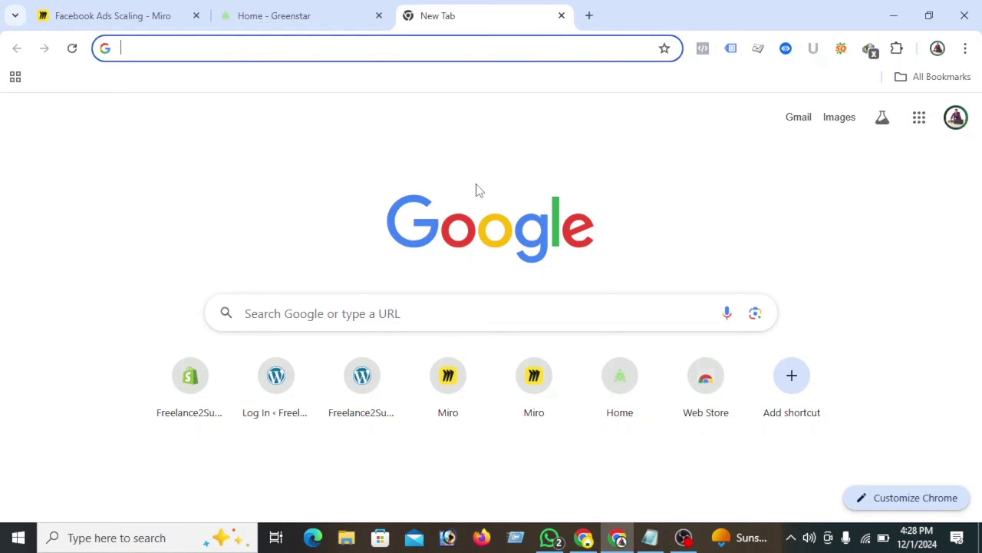
text(sp)
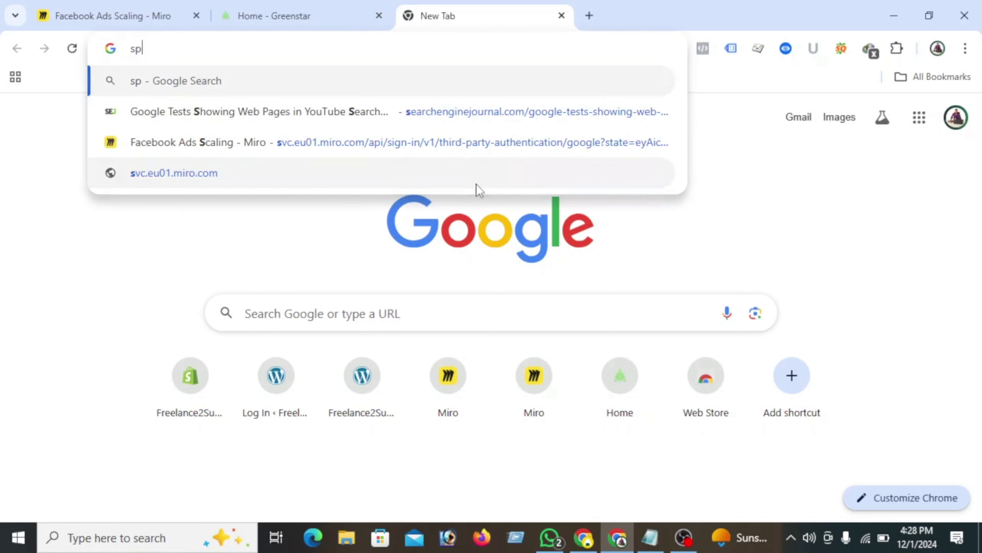
text(yfu)
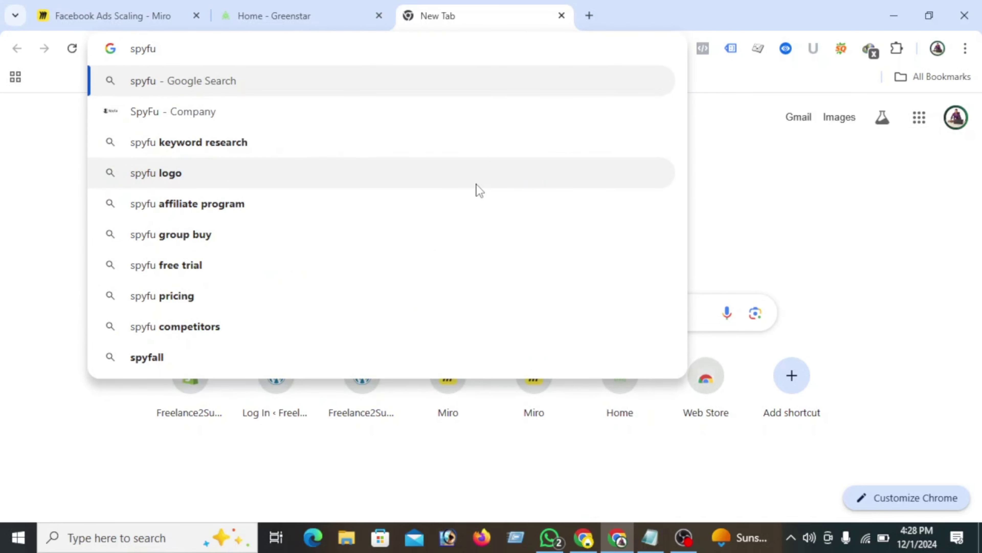
key(Return)
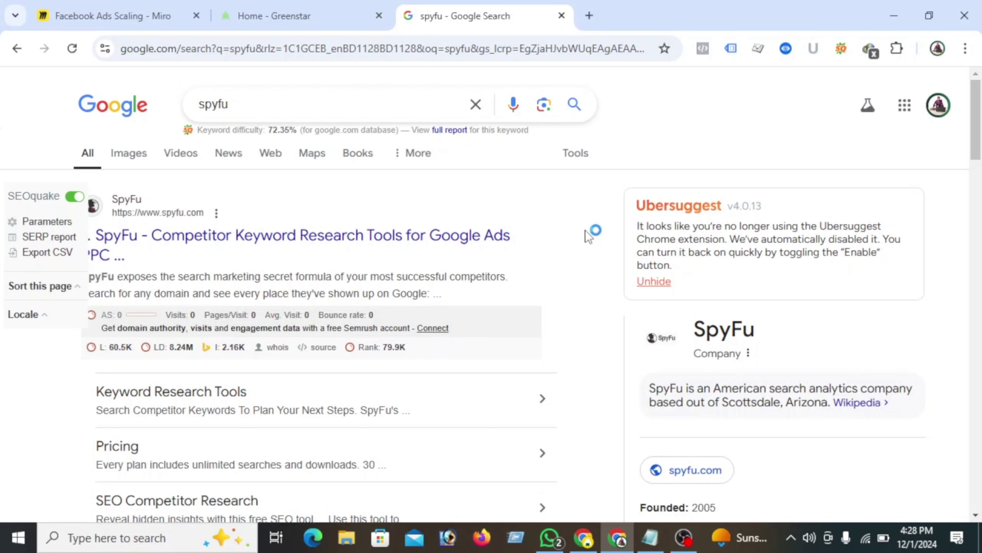
click(464, 237)
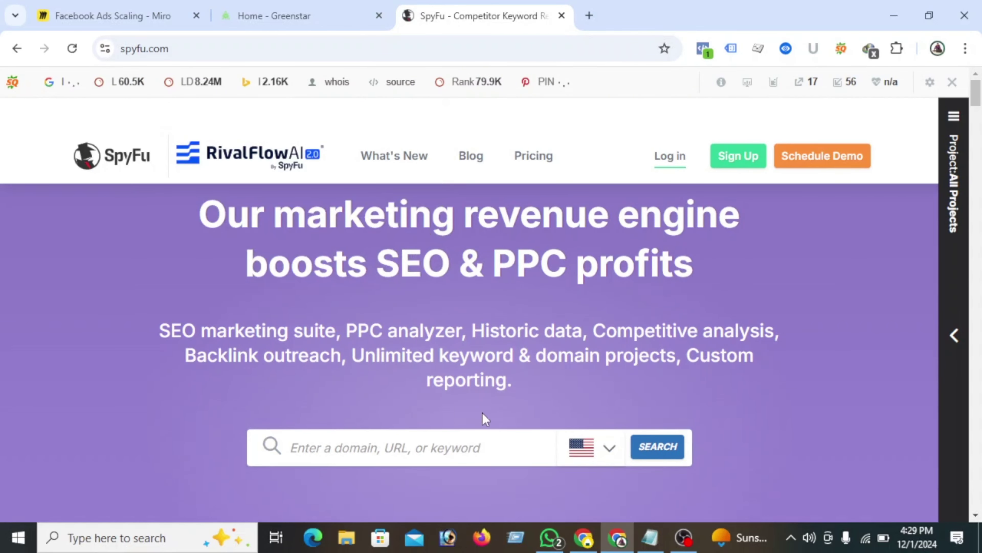
click(466, 440)
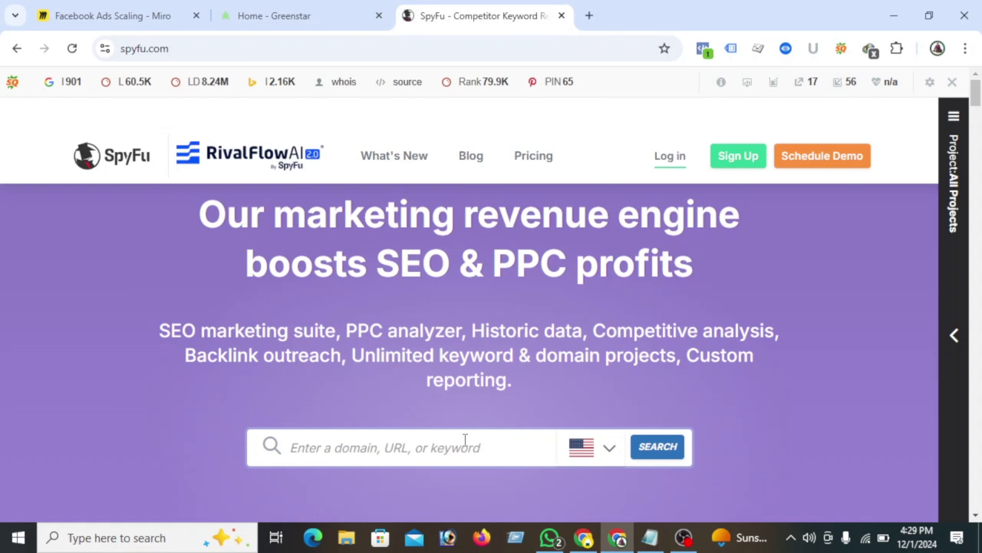
text(https://www.greenstarontario.ca/)
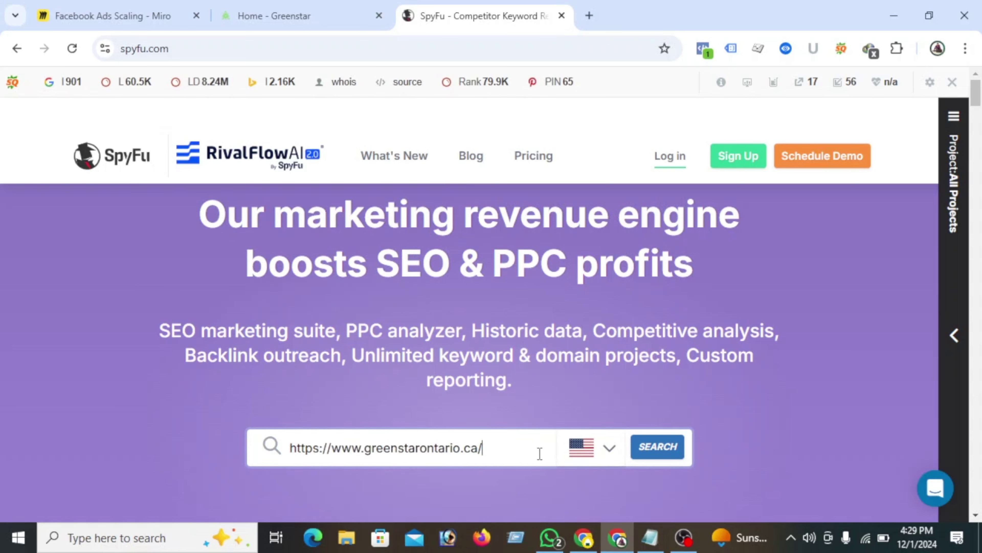
click(603, 451)
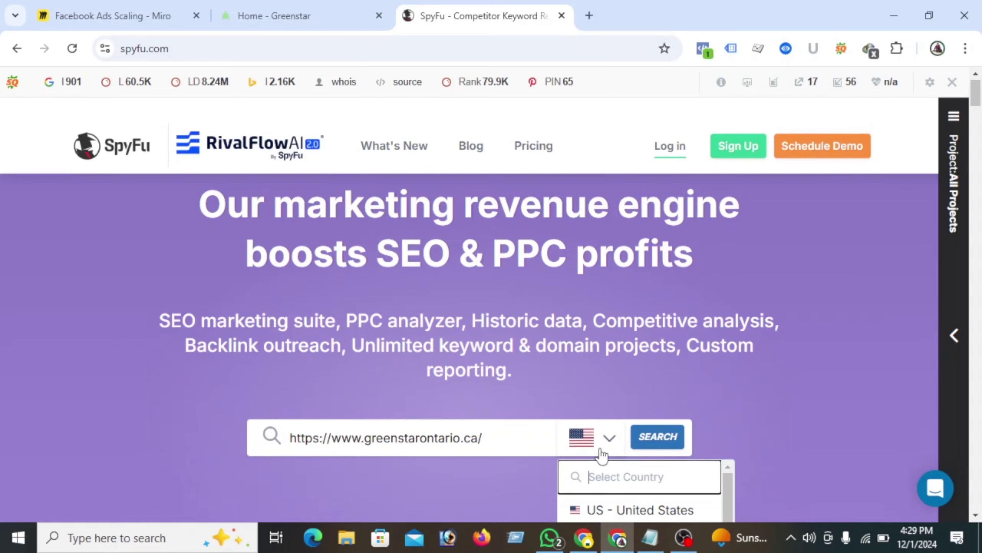
scroll(629, 411, down, 8)
scroll(631, 428, down, 2)
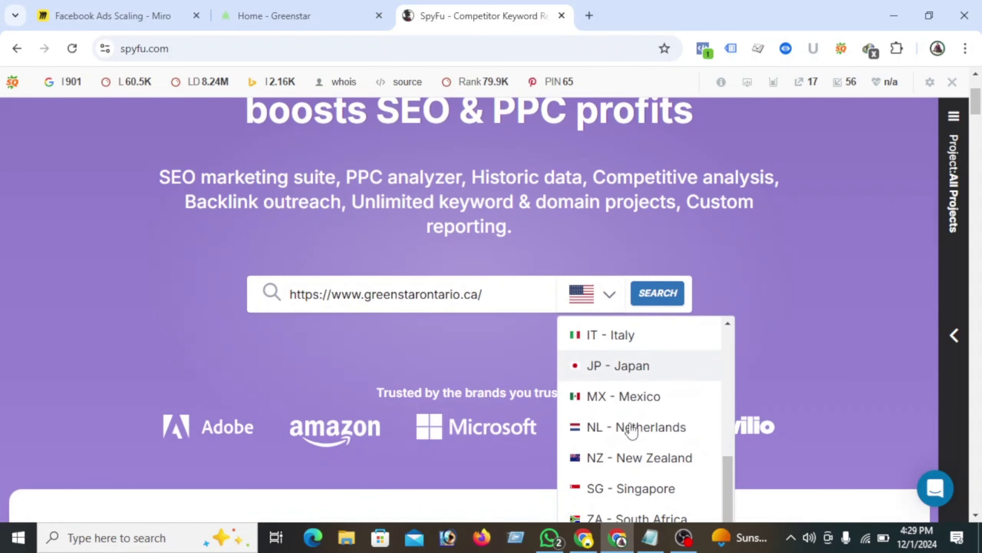
scroll(619, 373, up, 10)
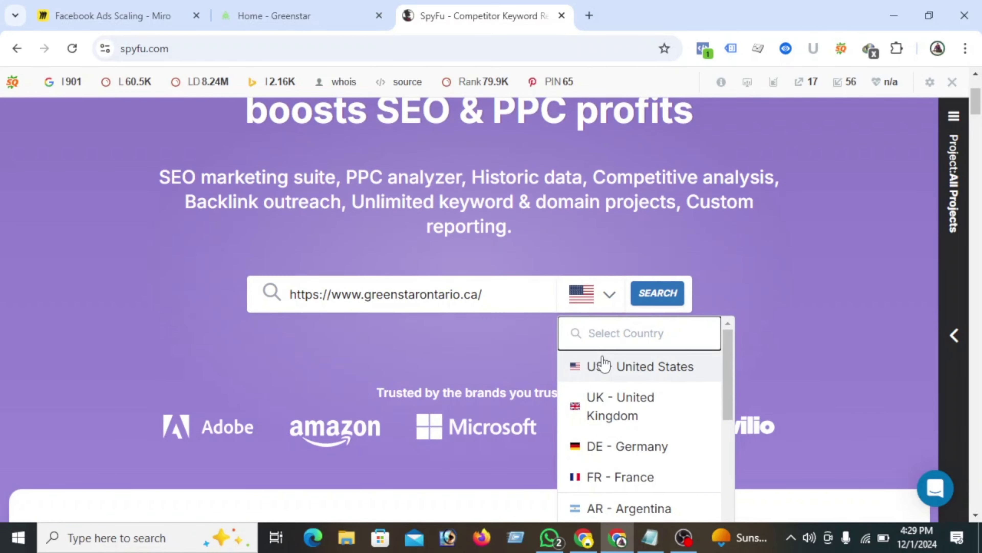
text(ca)
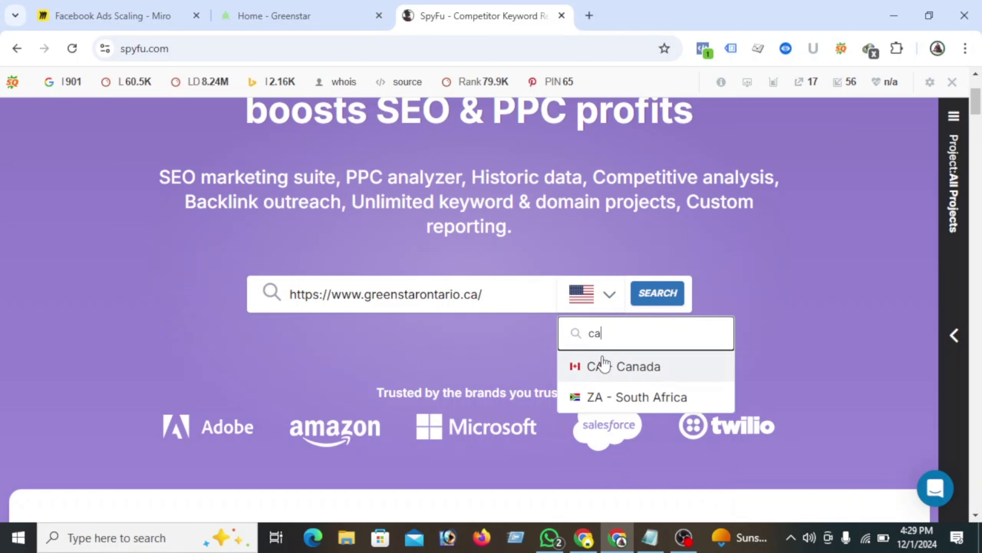
click(650, 370)
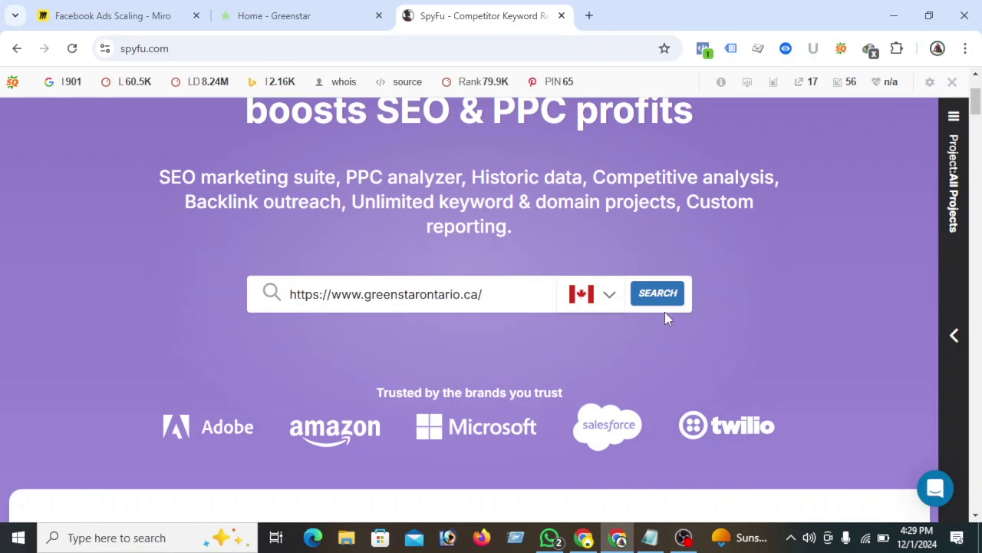
click(662, 297)
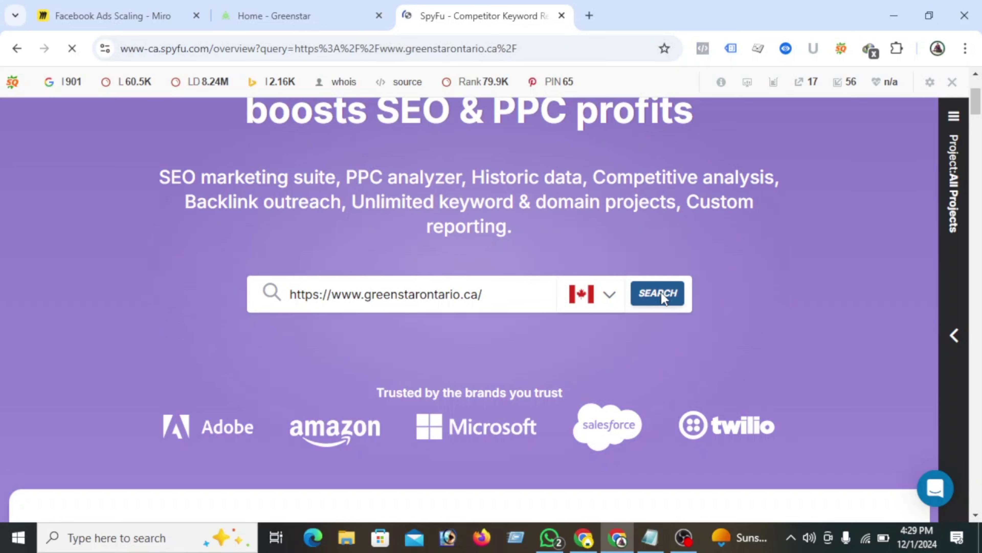
click(661, 293)
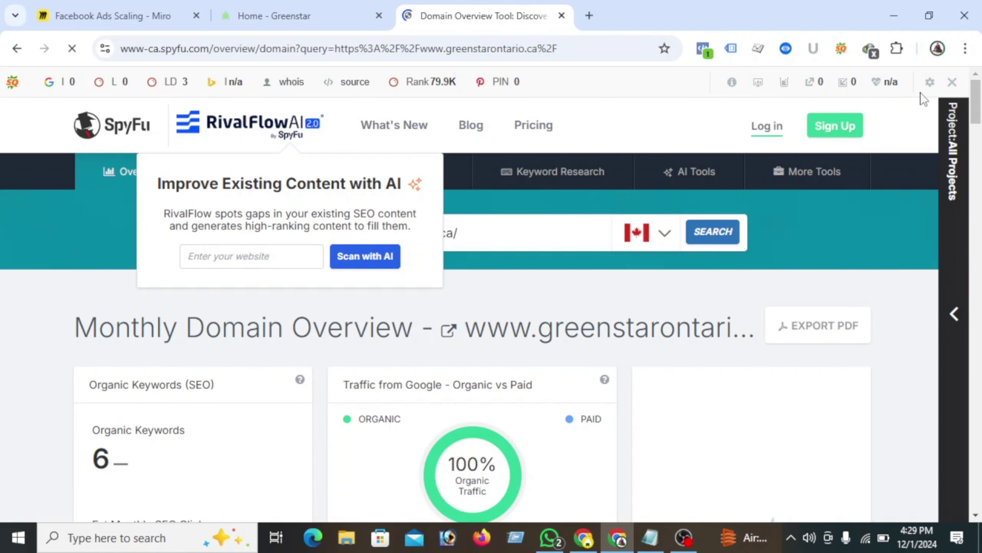
- Disable the SEObar for the SpyFu domain and look at the organic and paid keyword cards in the domain overview
click(952, 82)
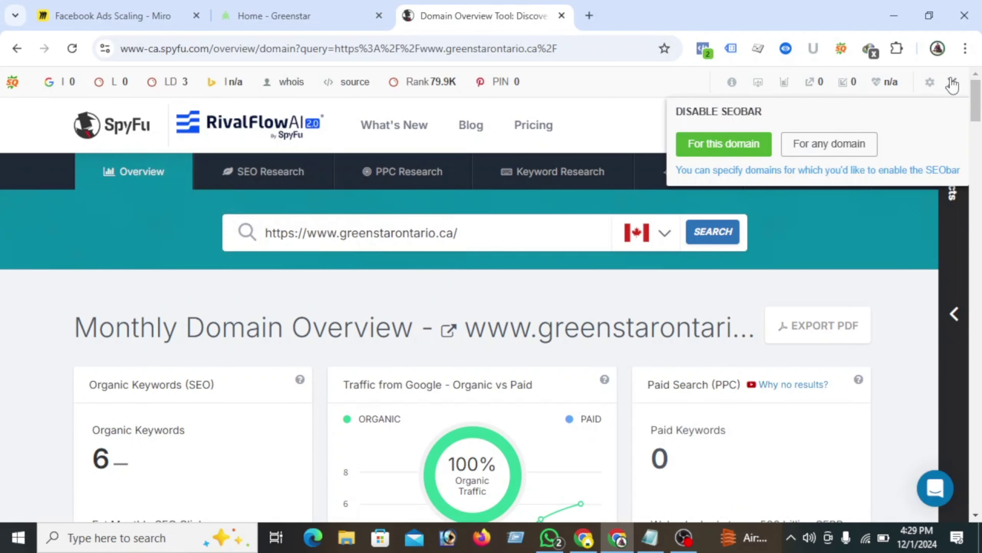
click(727, 148)
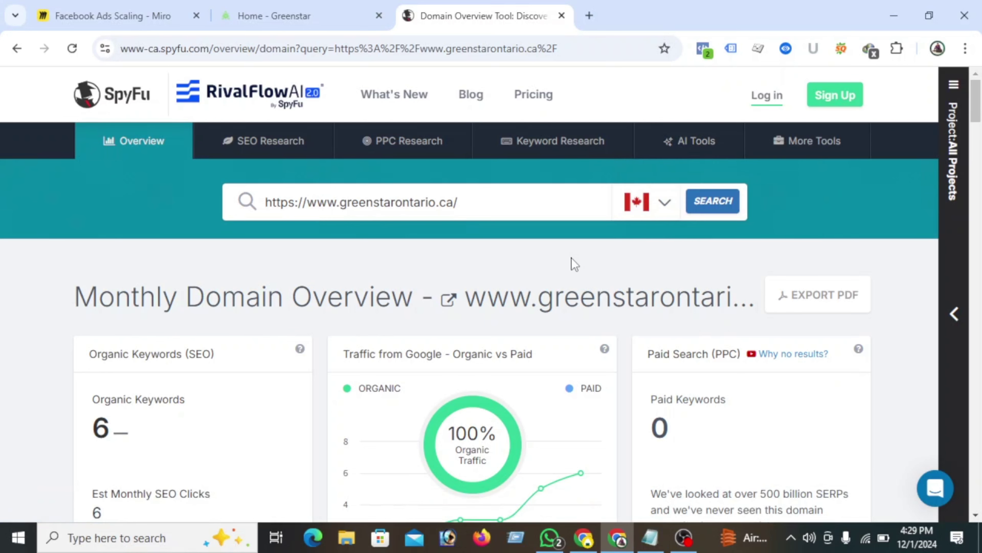
scroll(571, 263, down, 2)
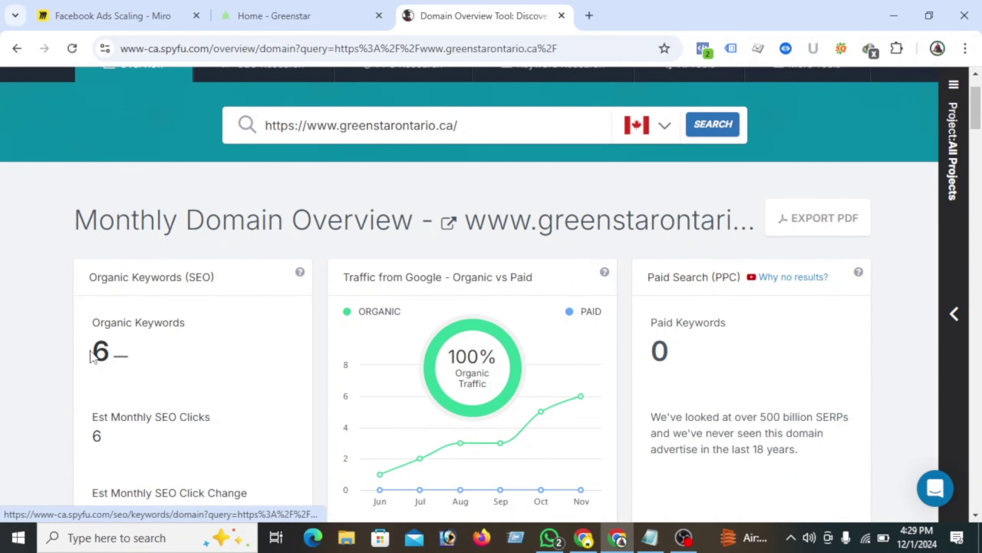
- Look at the organic versus paid traffic and Paid Search cards, check the PPC keywords page and return to the domain overview
scroll(398, 333, down, 2)
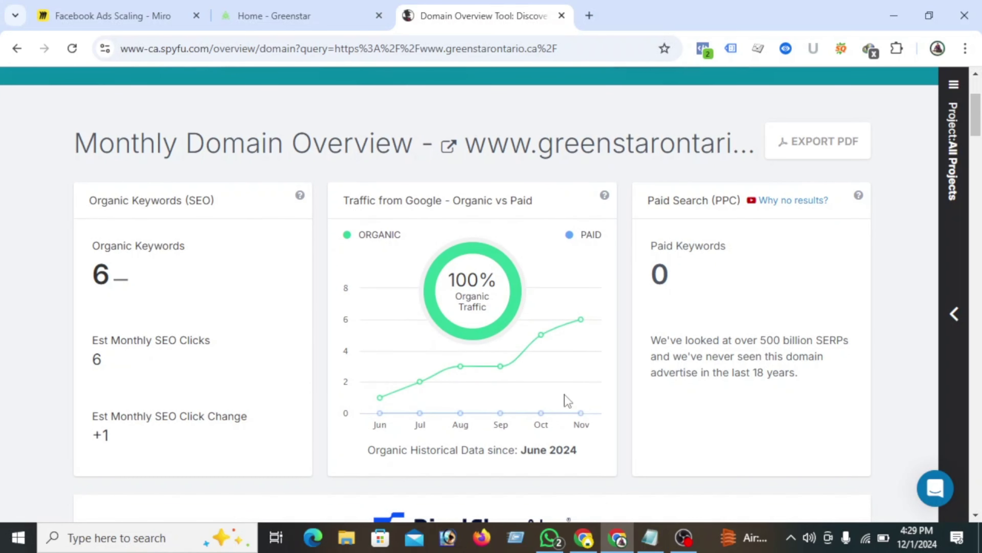
scroll(596, 329, down, 4)
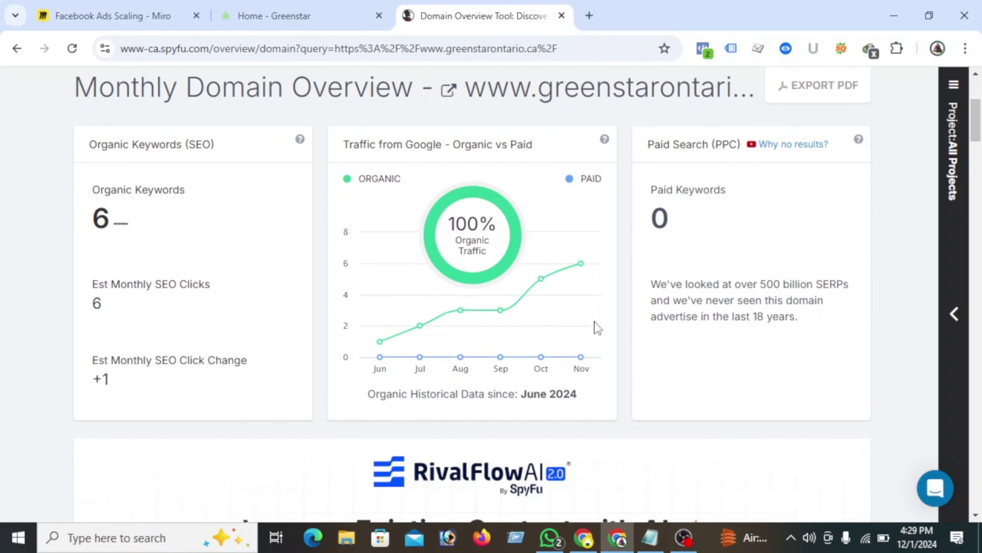
scroll(635, 301, up, 2)
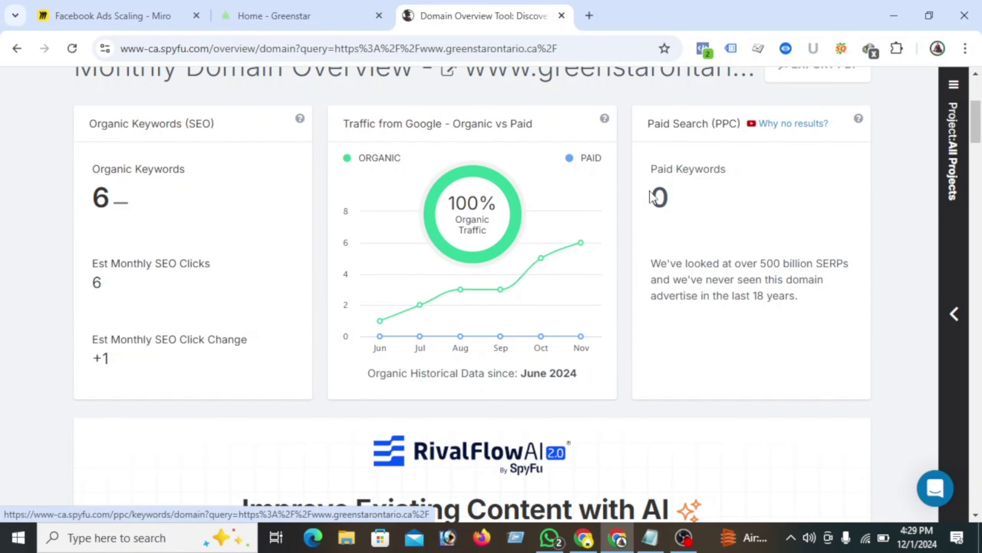
drag(651, 176, 700, 182)
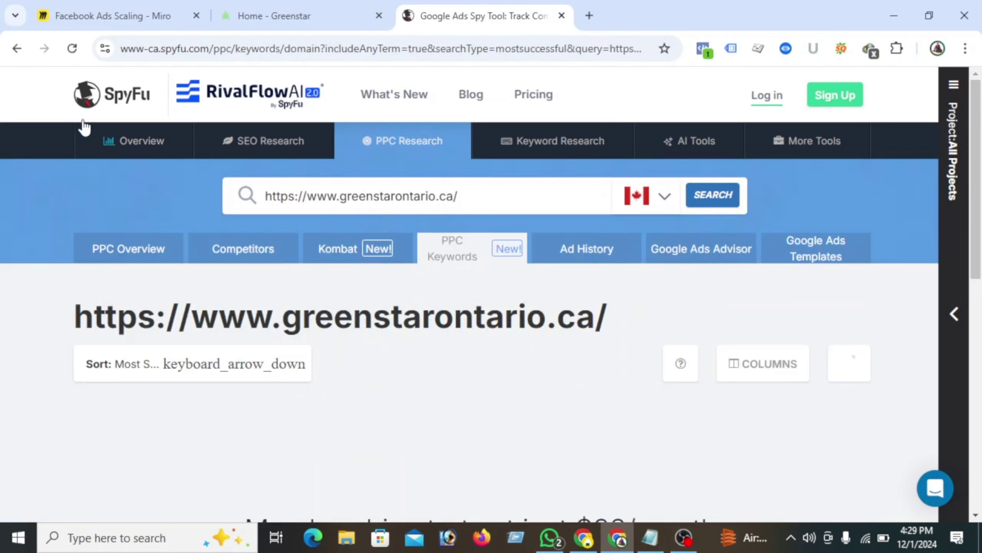
click(18, 50)
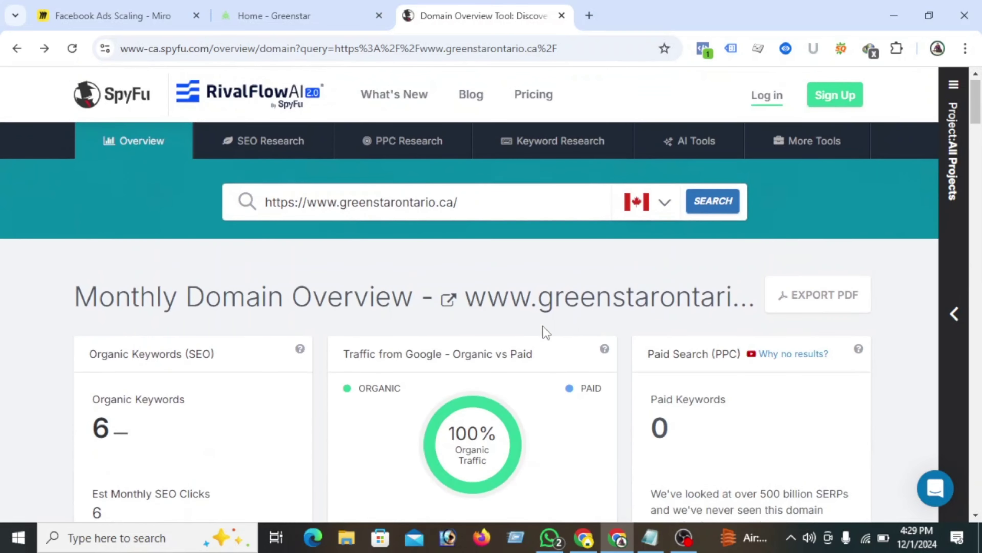
- Look through the Keyword Gainers and Losers card and the organic and paid competitors in the Competition section
scroll(467, 332, down, 5)
scroll(466, 335, down, 10)
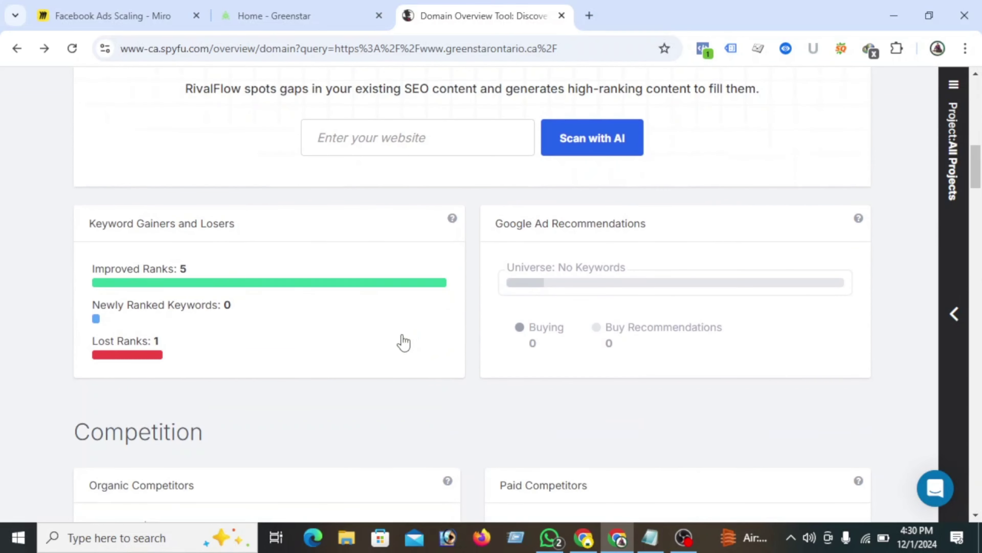
scroll(190, 312, down, 4)
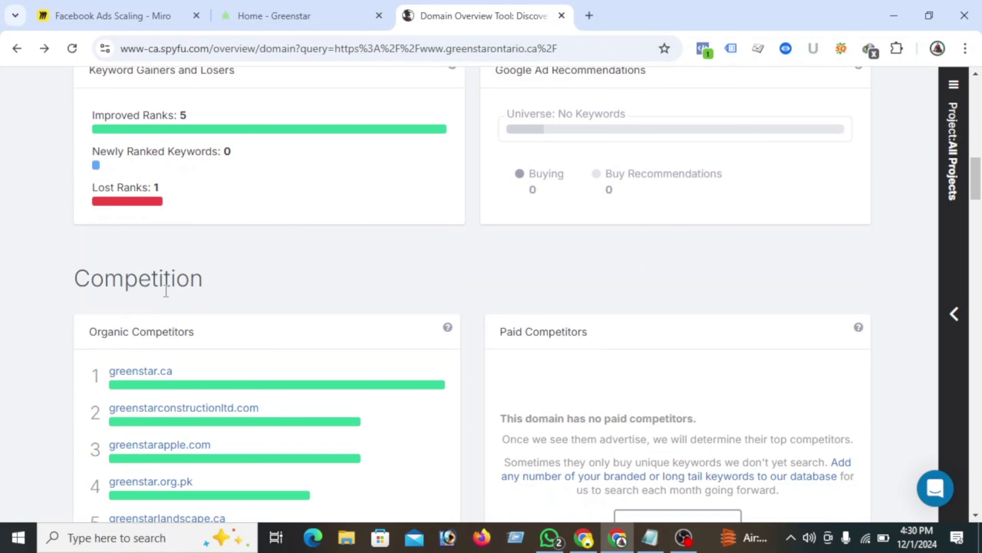
drag(206, 281, 65, 277)
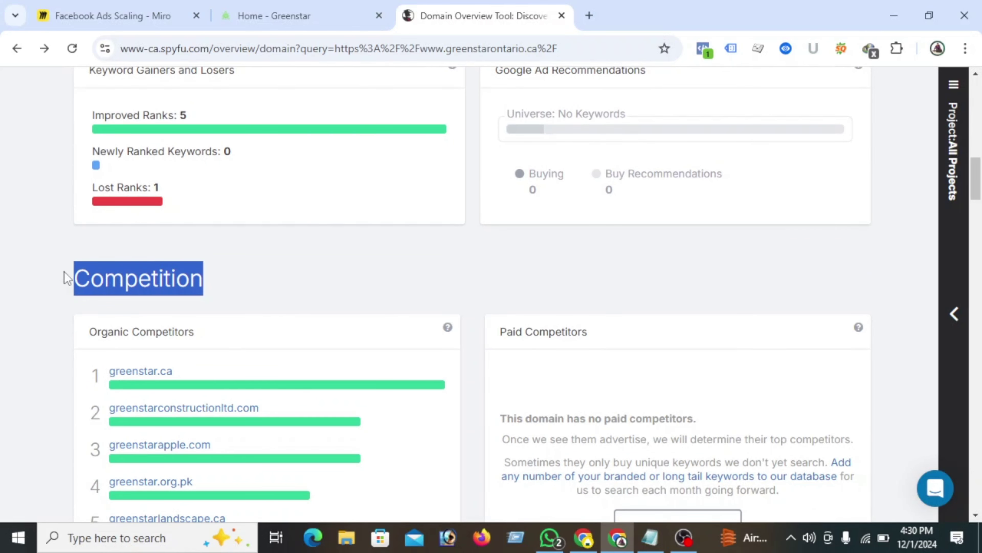
click(64, 272)
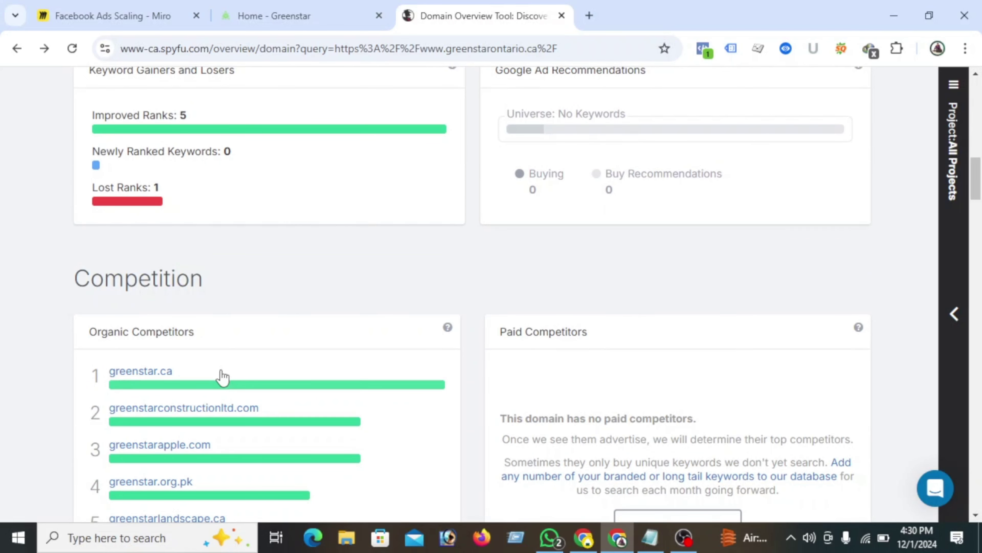
scroll(217, 373, down, 2)
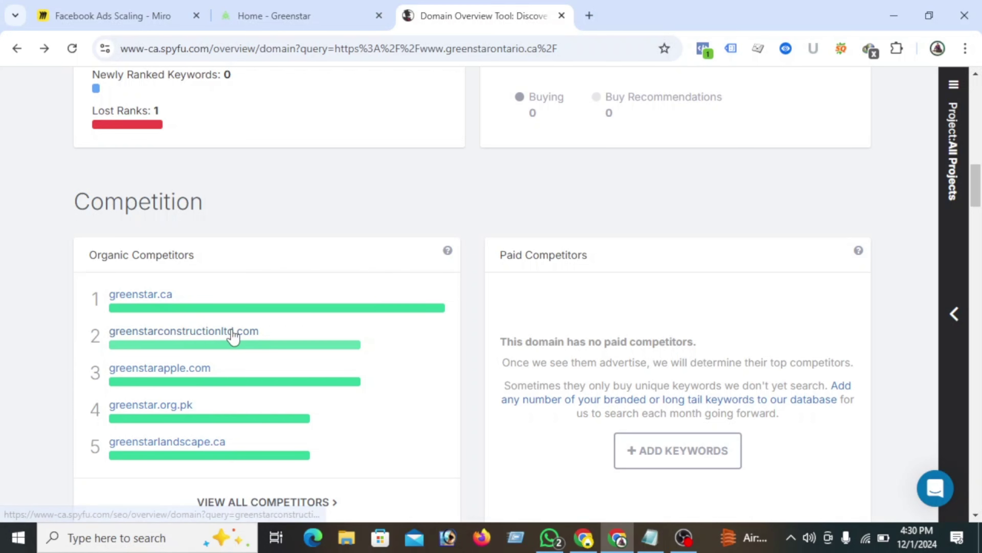
- Open the SEO overview of the organic competitor greenstarconstructionltd.com, visit its website from there and accept the cookies
key(End)
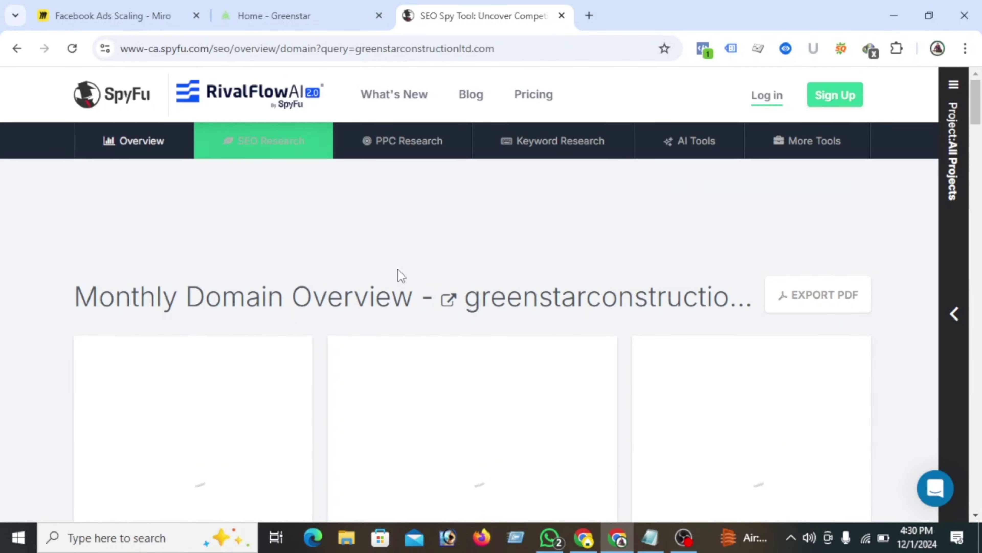
scroll(459, 291, down, 3)
scroll(460, 297, down, 1)
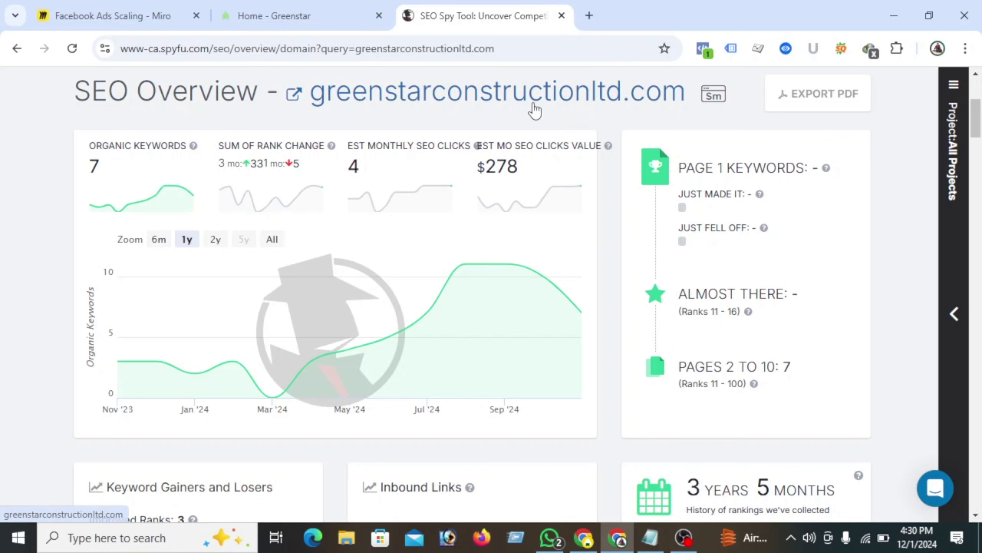
click(528, 97)
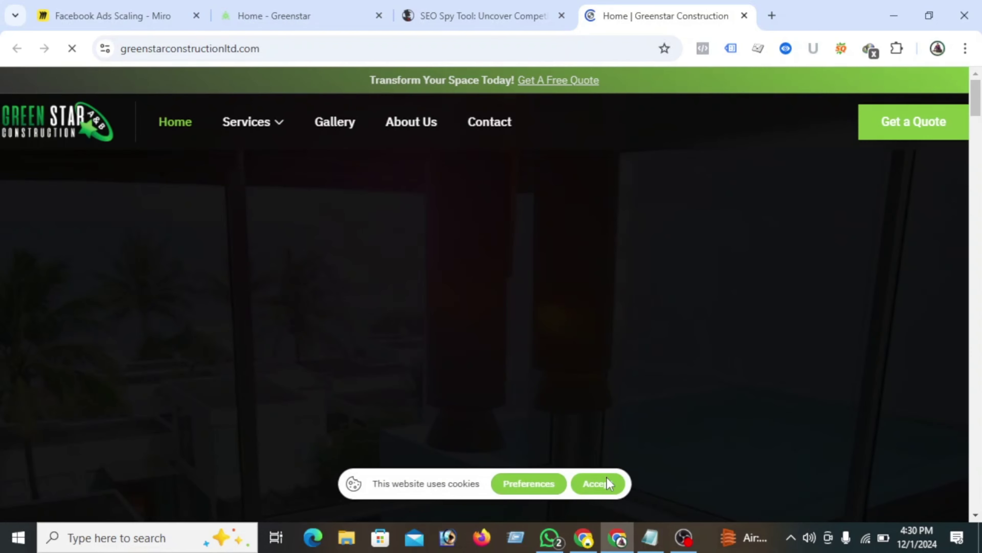
click(600, 483)
- Look through the Green Star Construction home page from the banner past the work process and project photos to the company figures
scroll(348, 323, down, 2)
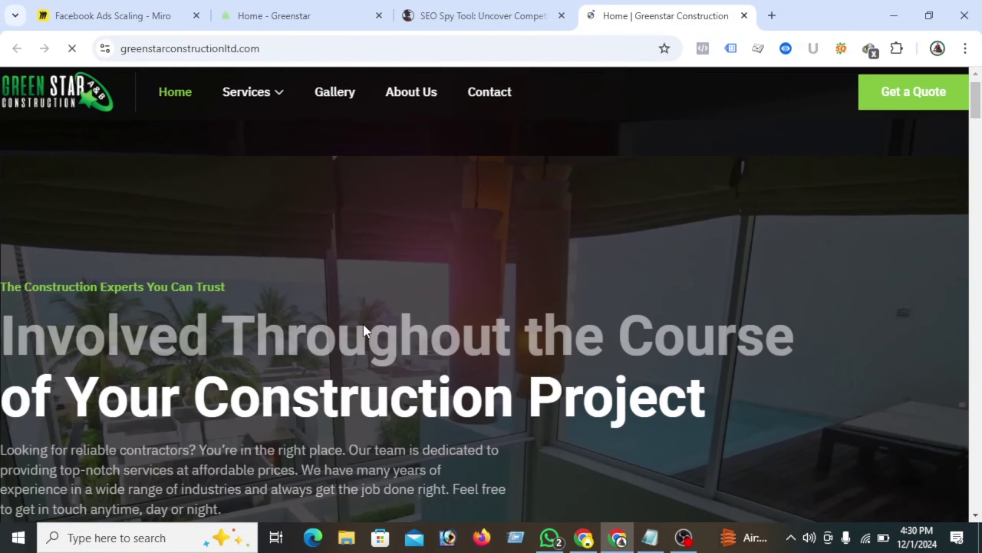
scroll(443, 319, down, 10)
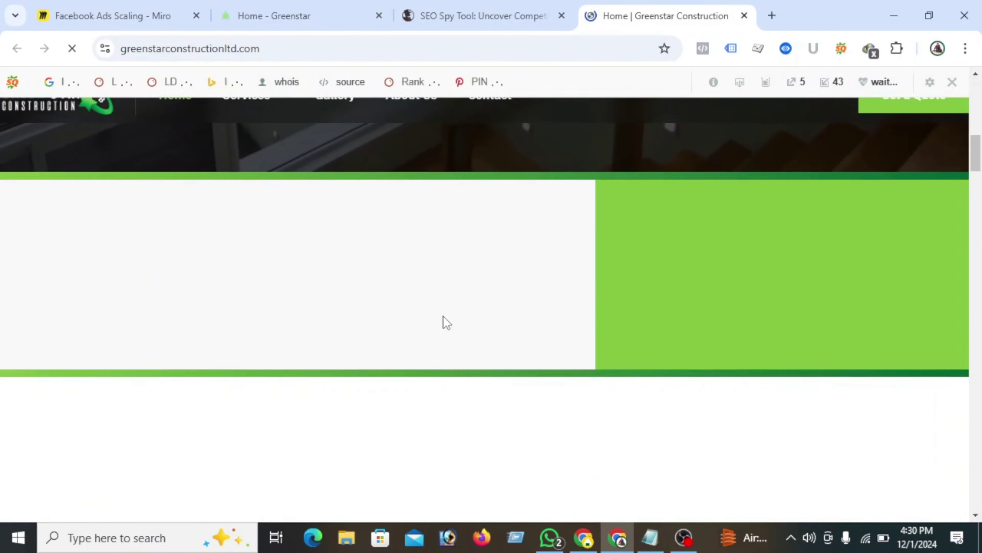
scroll(487, 333, up, 3)
scroll(489, 327, up, 5)
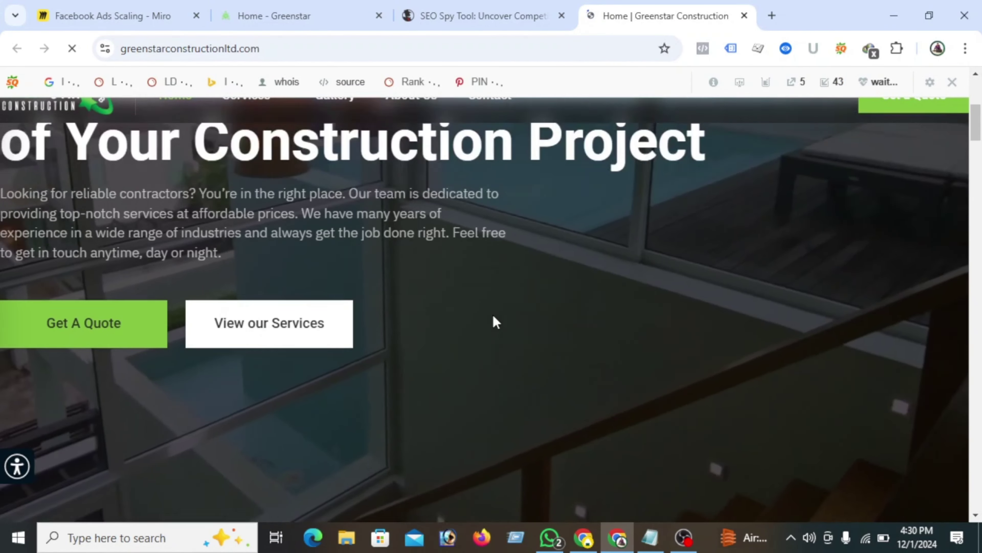
scroll(505, 308, up, 5)
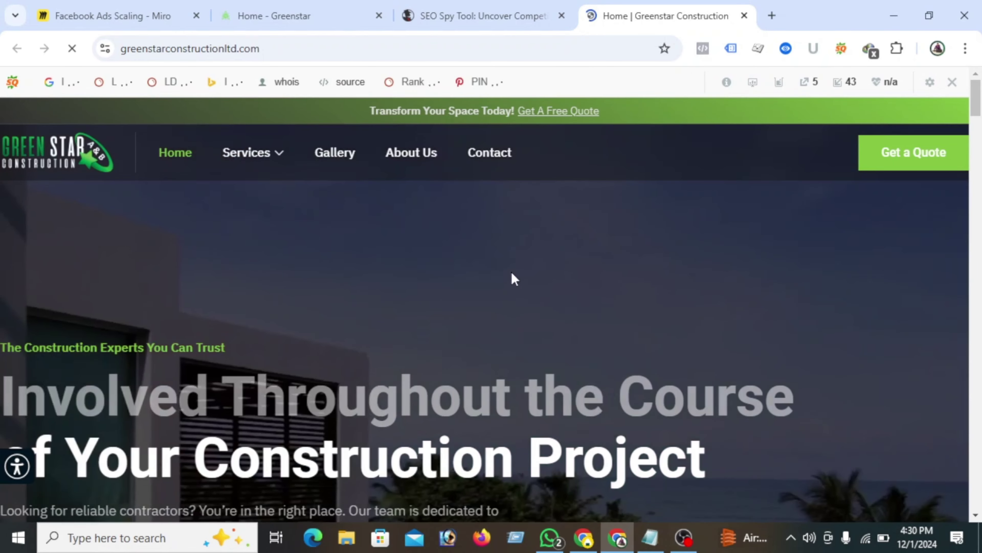
scroll(517, 273, down, 10)
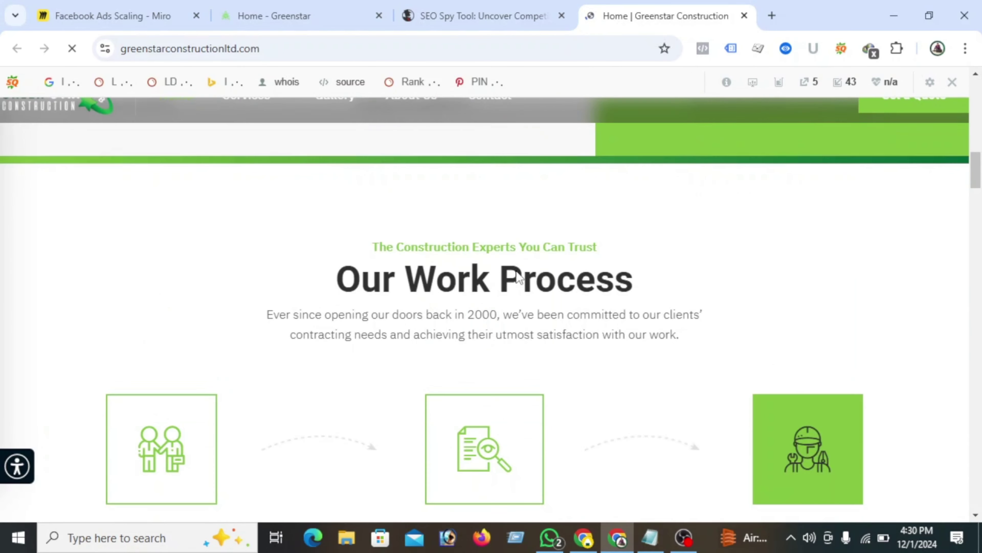
scroll(530, 305, up, 1)
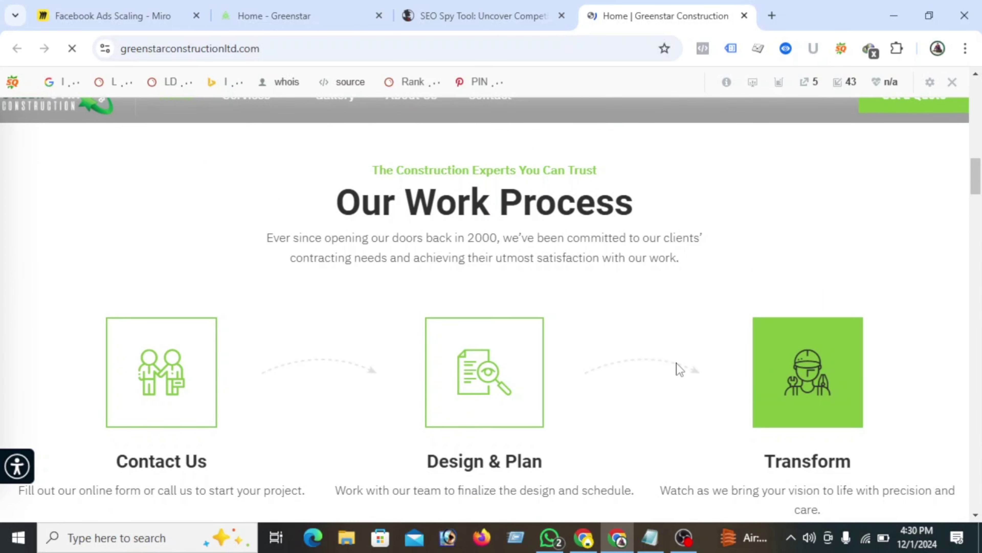
scroll(630, 345, down, 1)
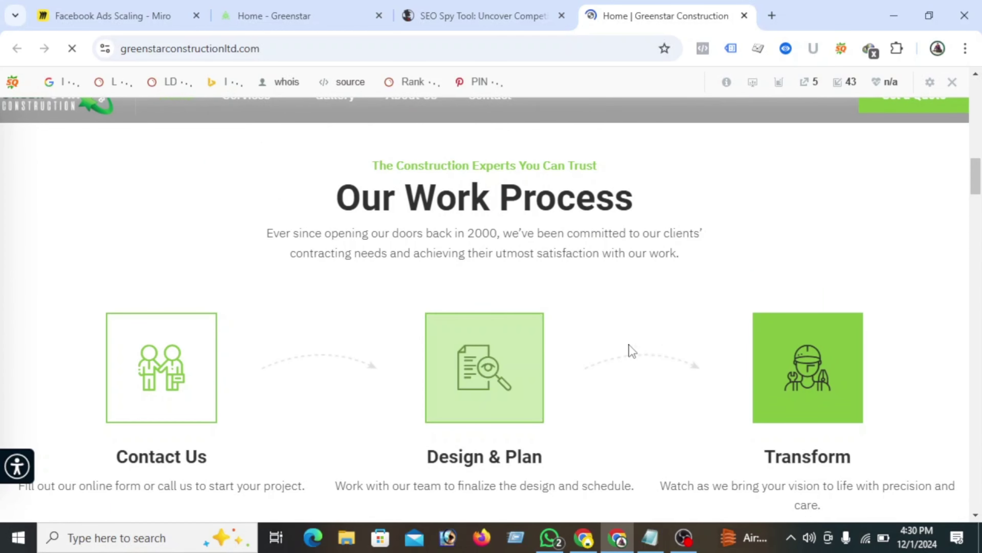
scroll(629, 349, down, 5)
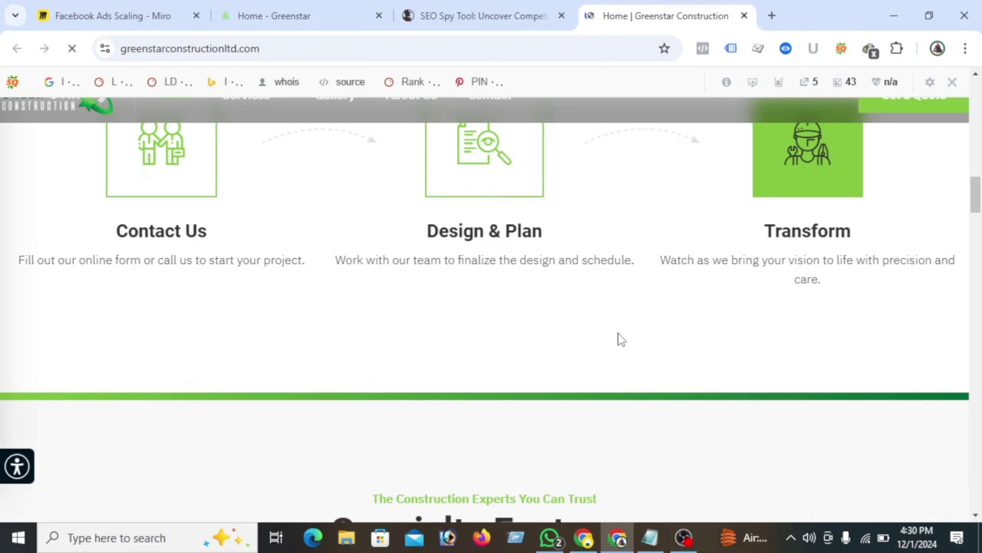
scroll(617, 333, down, 10)
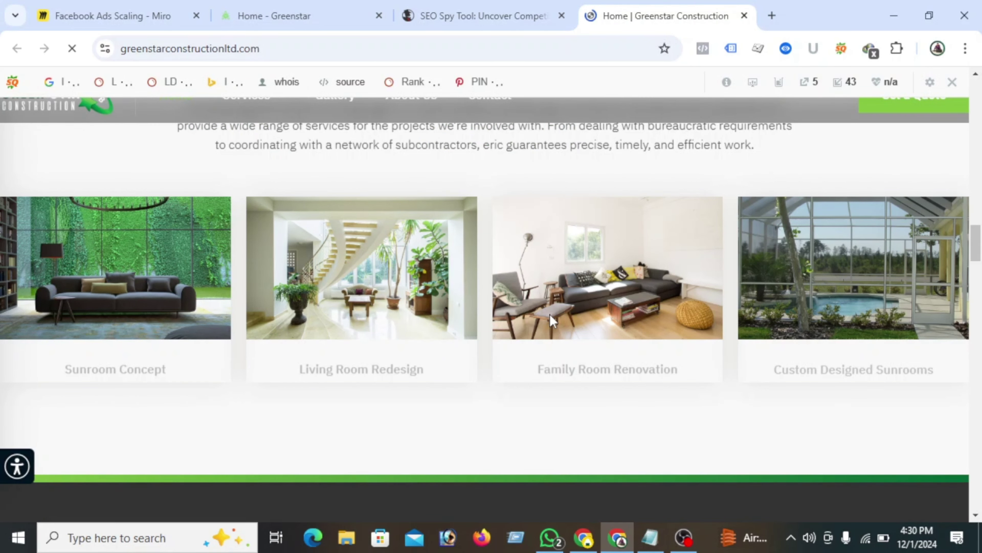
scroll(532, 254, down, 4)
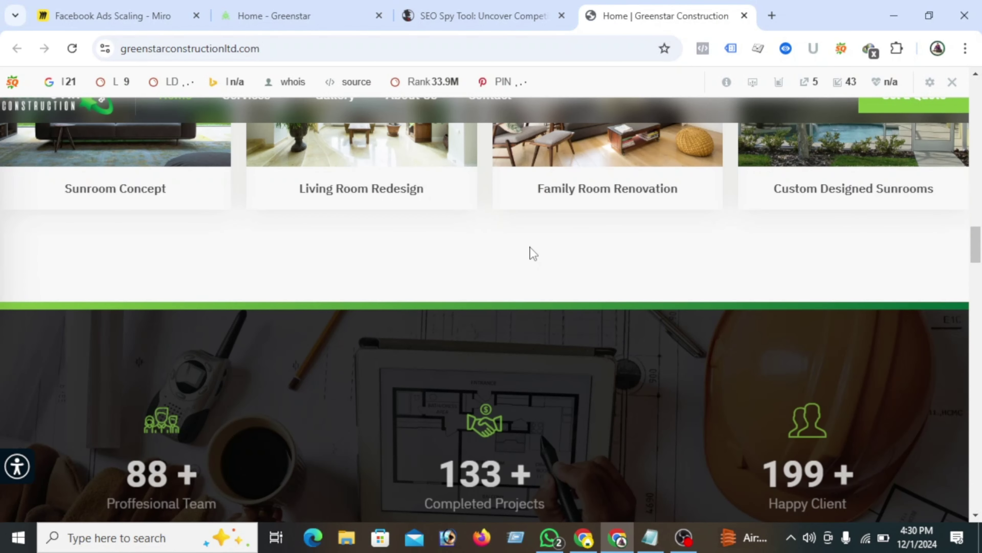
- Return to the Miro Facebook Ads Scaling board and expand the Irrelevant targeting and Insufficient budget branches of the mind map
click(173, 7)
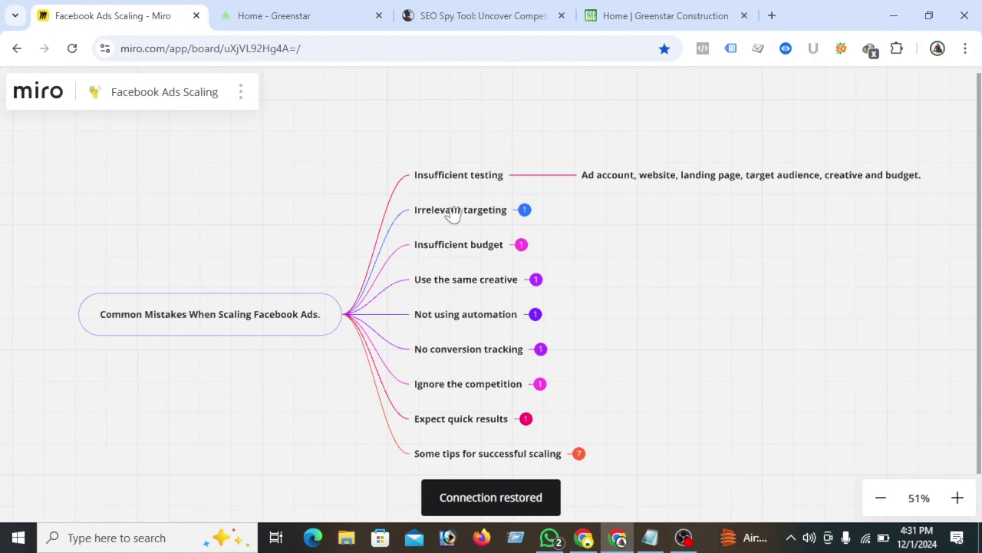
click(526, 213)
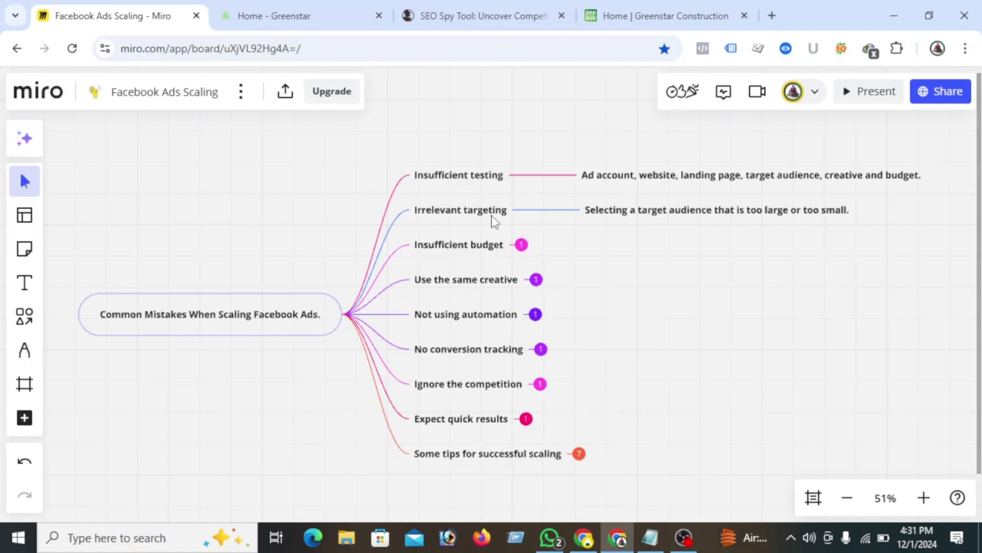
mouse_move(487, 214)
mouse_move(616, 220)
click(523, 245)
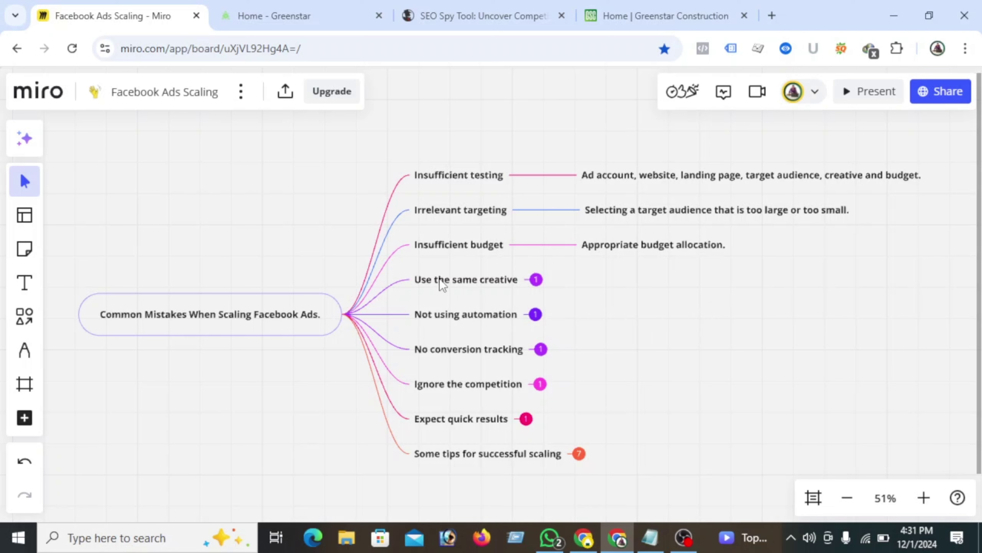
- Expand the Use the same creative, Not using automation and No conversion tracking branches of the mind map
click(536, 280)
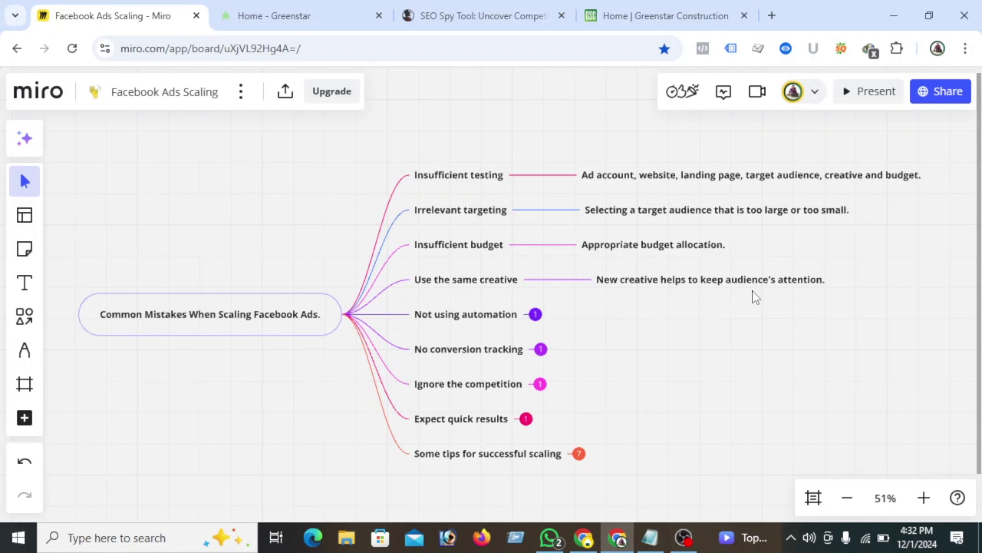
mouse_move(810, 294)
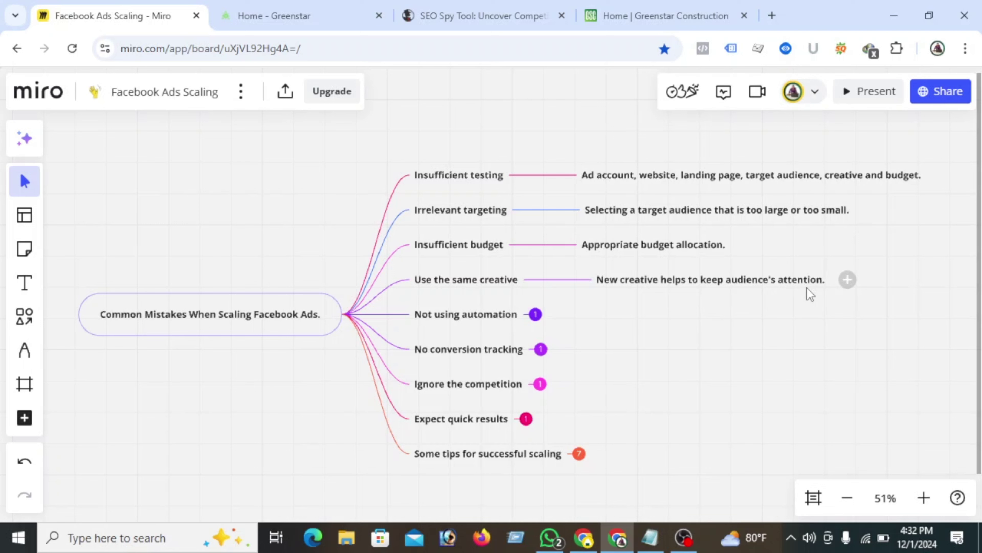
click(536, 315)
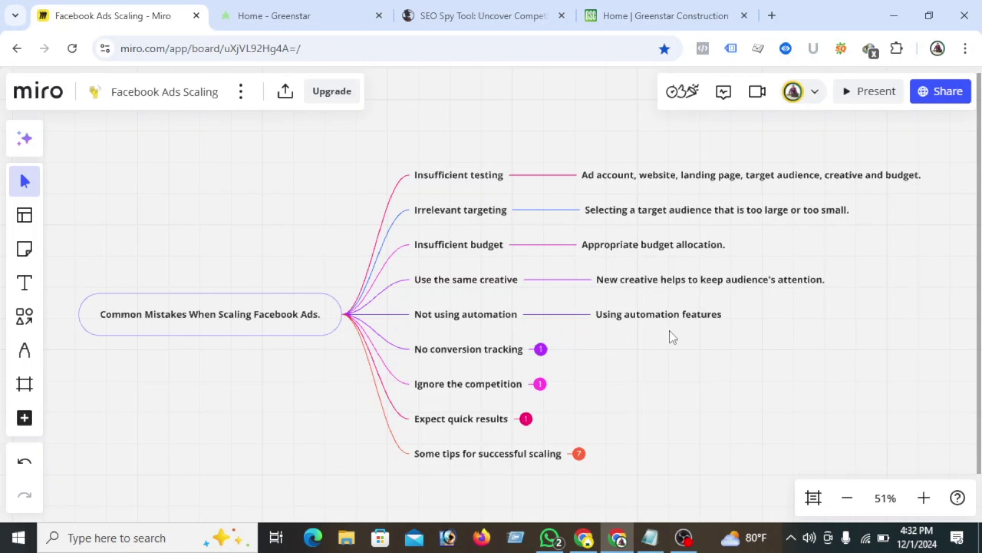
mouse_move(681, 326)
click(540, 349)
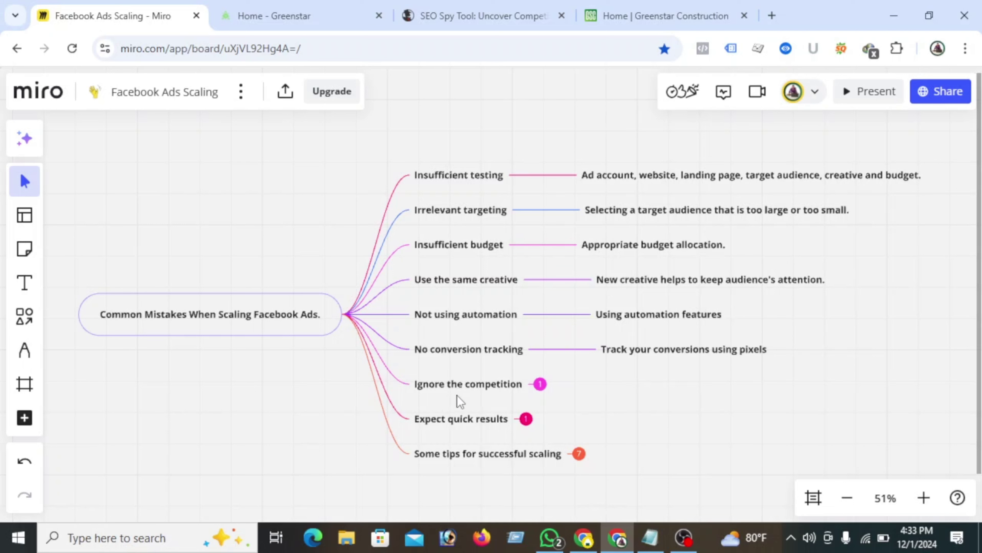
- Expand the Ignore the competition, Expect quick results and Some tips for successful scaling branches of the mind map
click(540, 384)
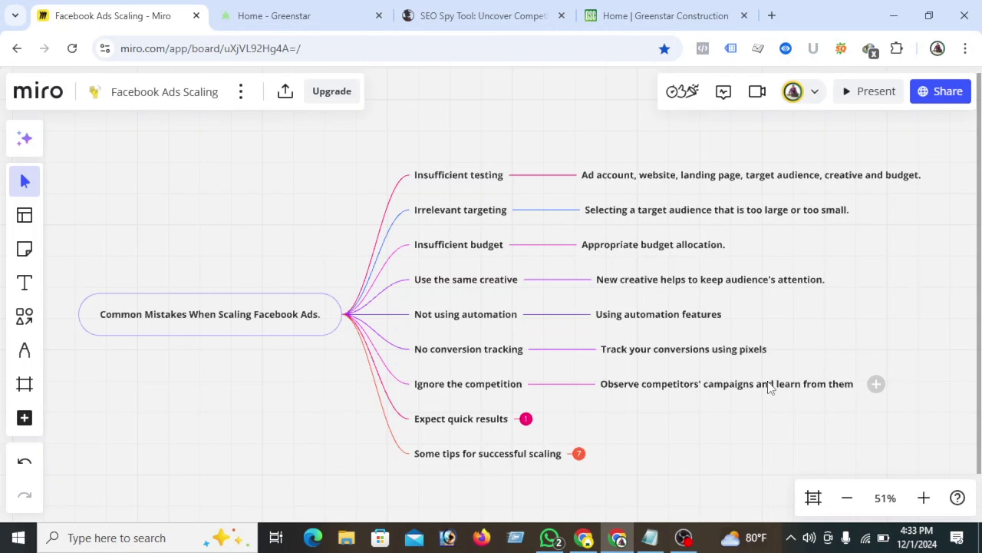
click(529, 420)
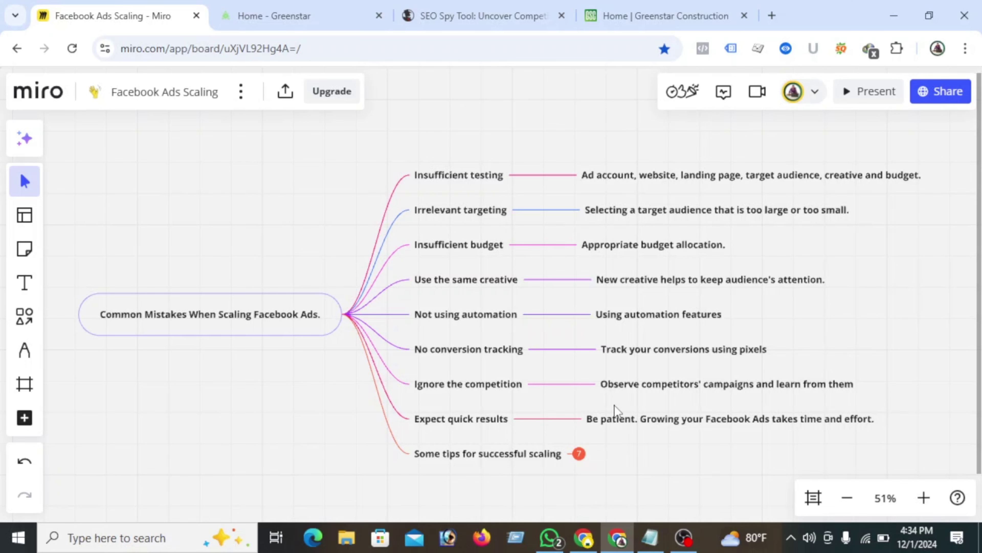
drag(625, 432, 632, 368)
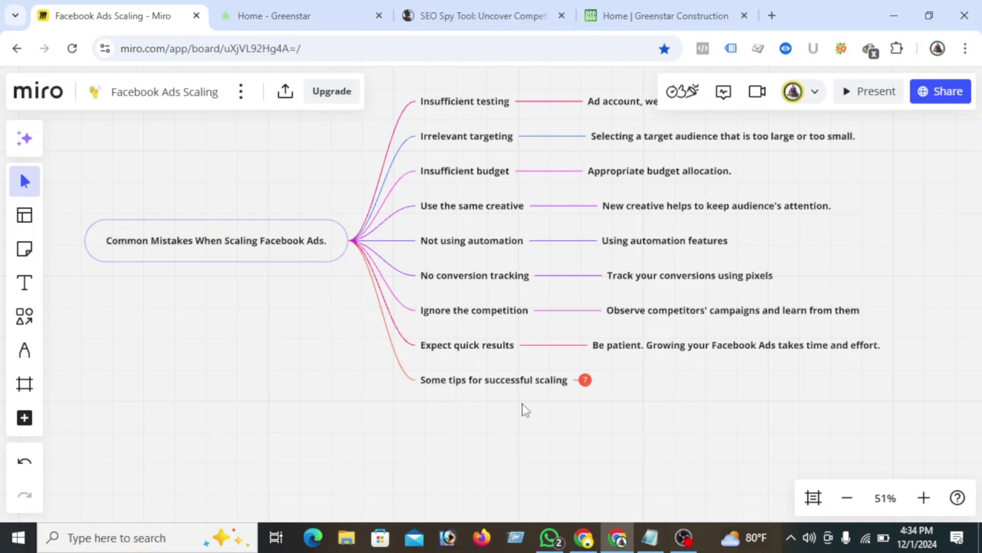
click(586, 383)
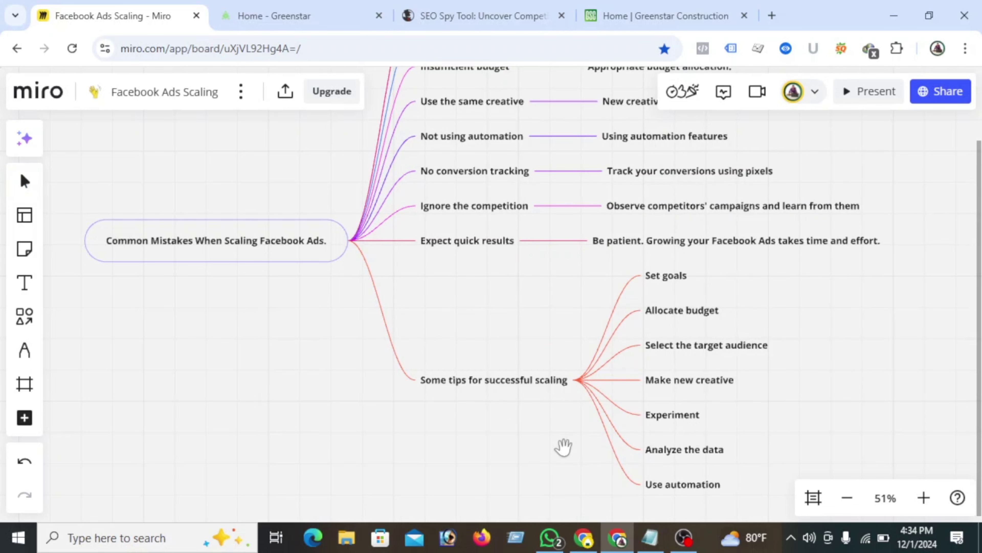
drag(564, 450, 564, 445)
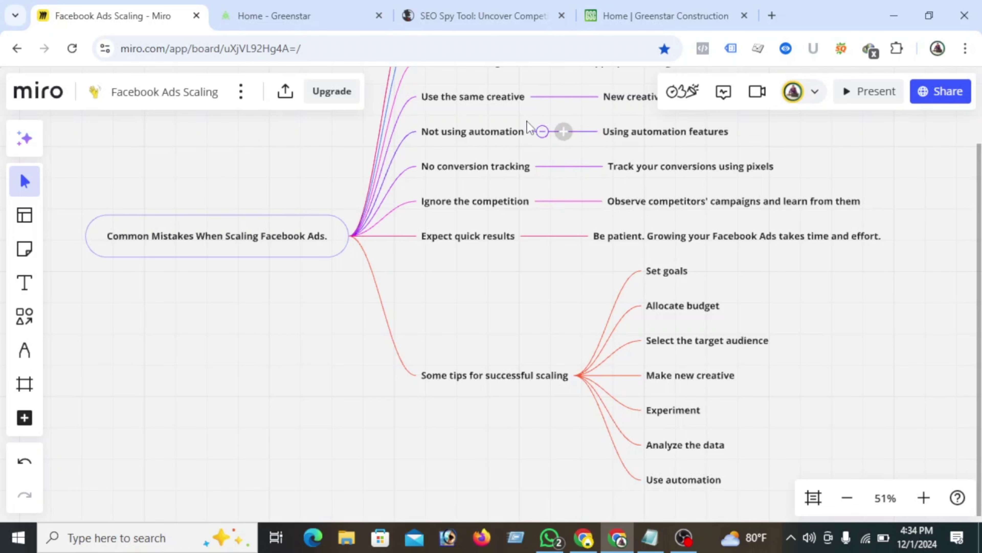
- Review the expanded mind map from the Insufficient testing branch through the successful scaling tips, including the whole diagram at once
key(h)
drag(505, 302, 515, 445)
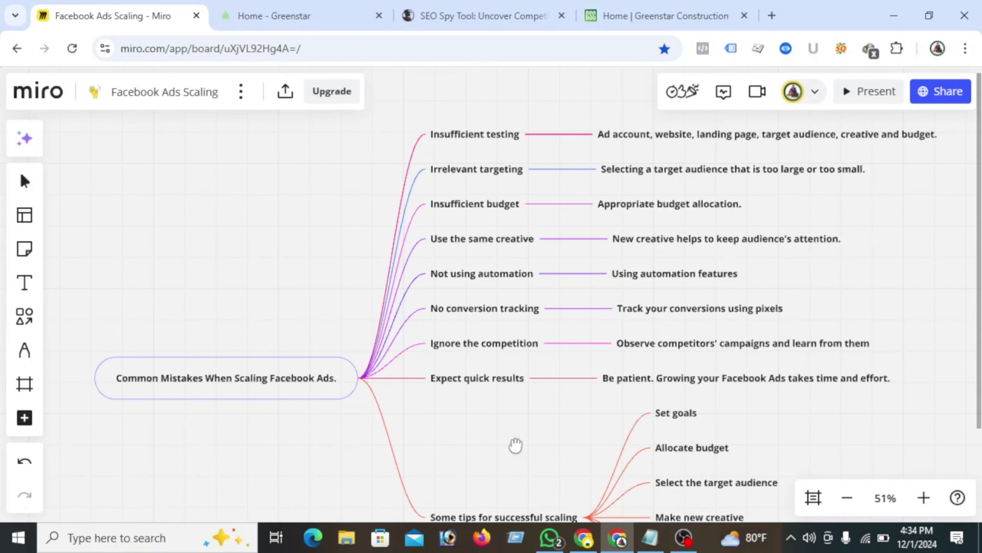
key(v)
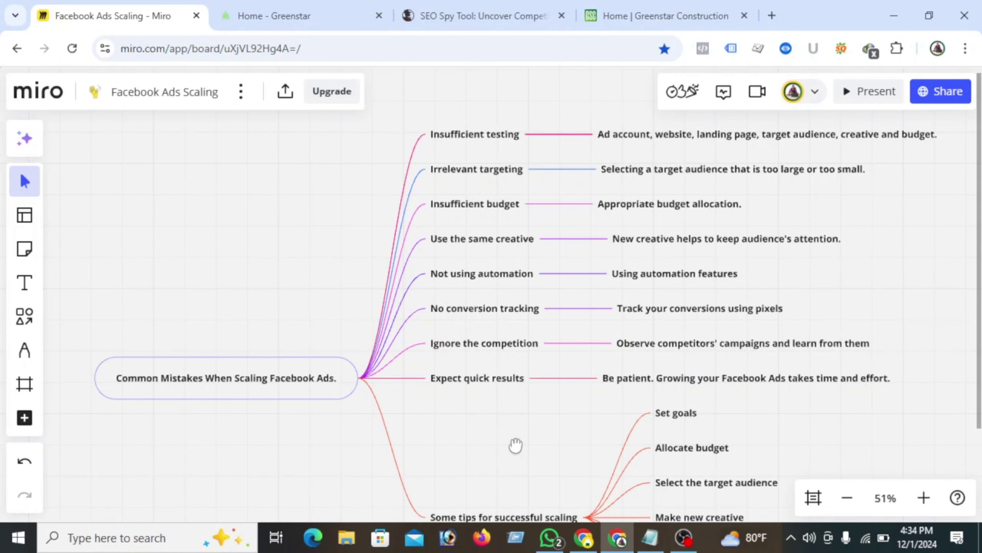
drag(515, 445, 496, 290)
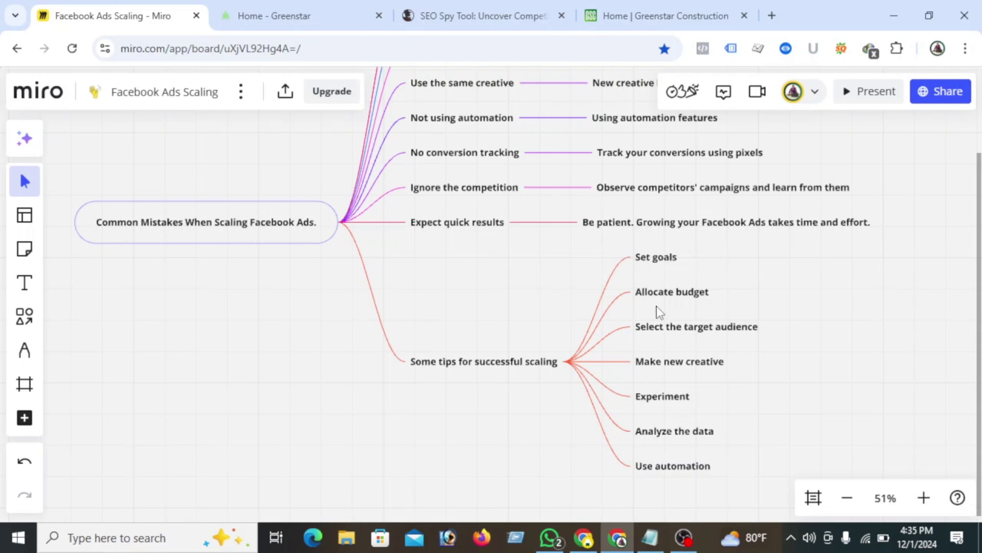
mouse_move(707, 304)
mouse_move(689, 472)
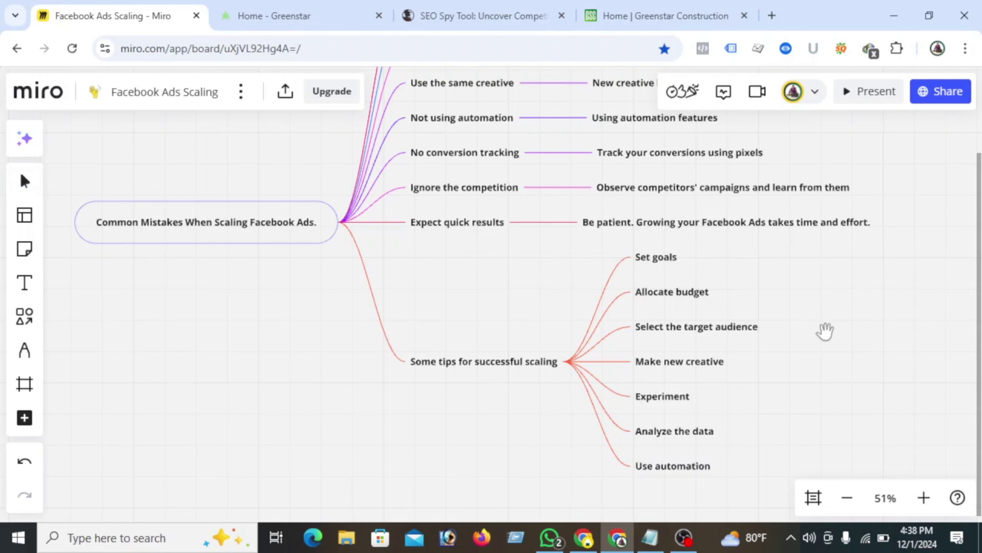
drag(824, 334, 826, 363)
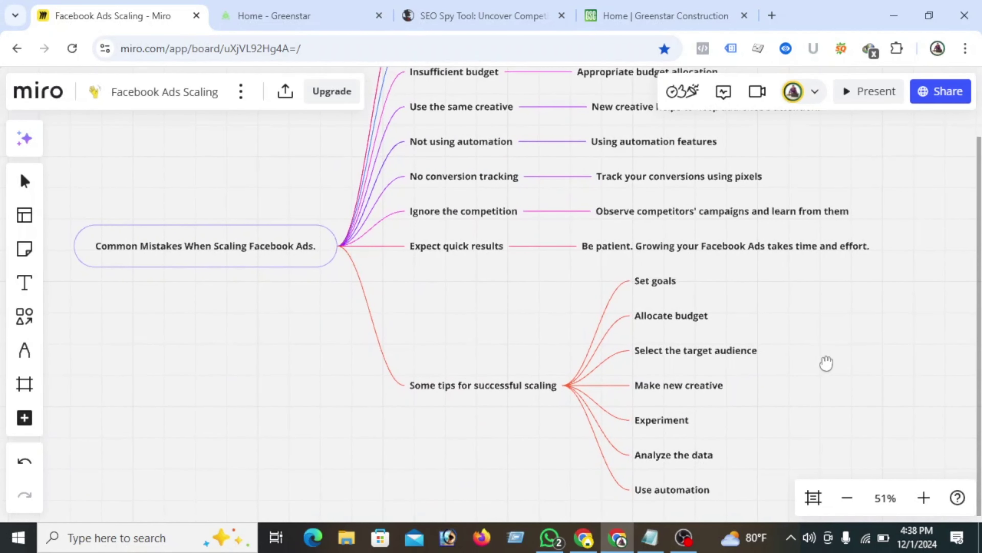
key(v)
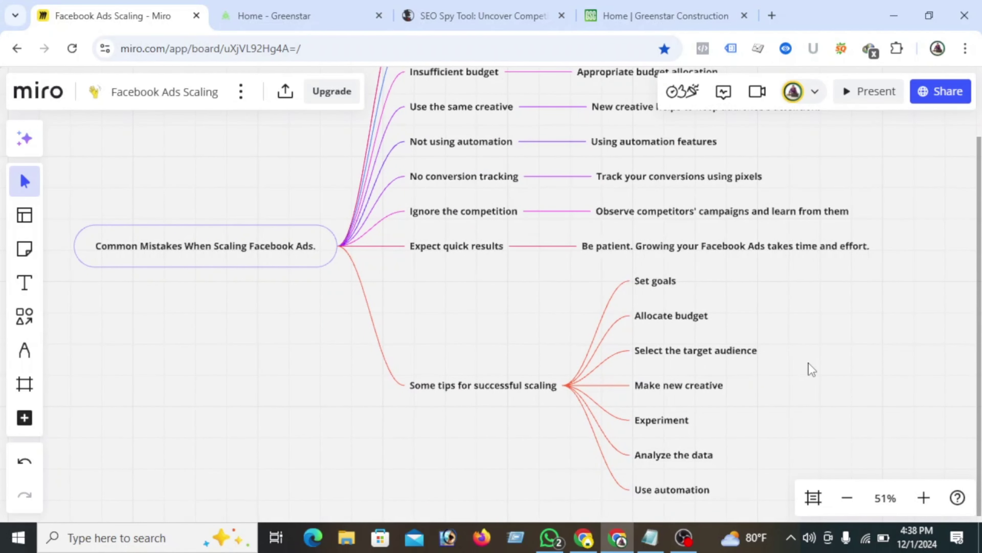
click(845, 498)
click(846, 499)
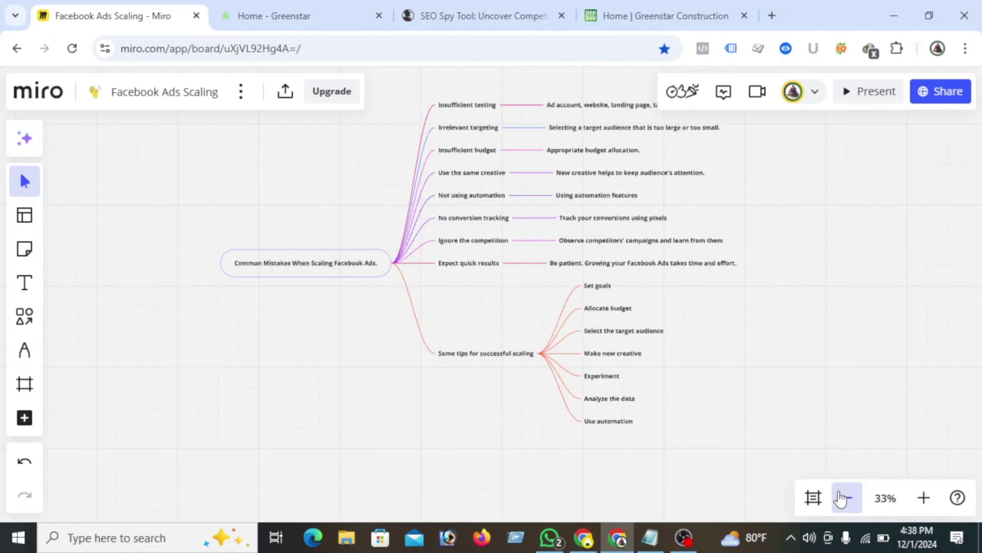
click(849, 499)
click(922, 499)
click(922, 499)
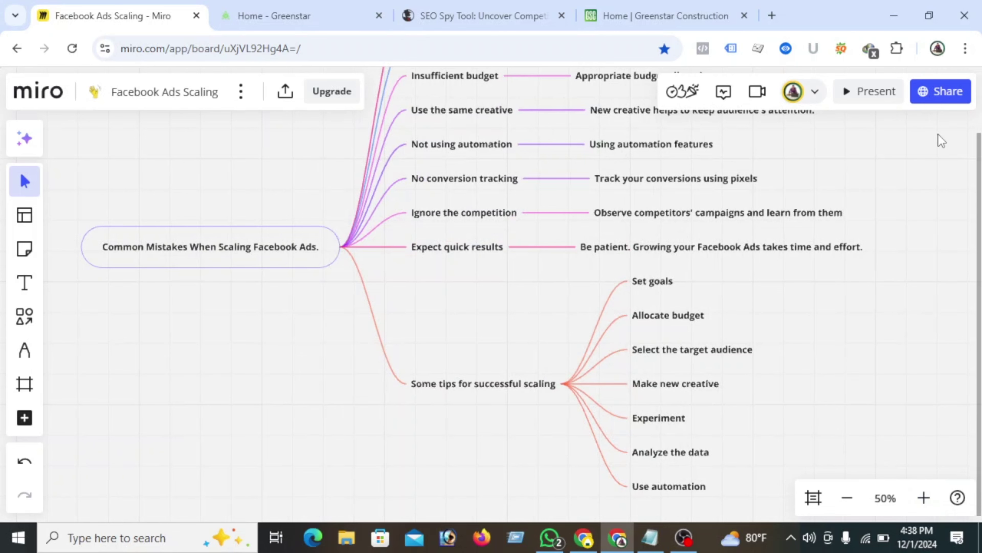
- In the board's sharing settings, set the team invite link to Can edit and anyone with the link to Viewer, and copy the board link
click(940, 93)
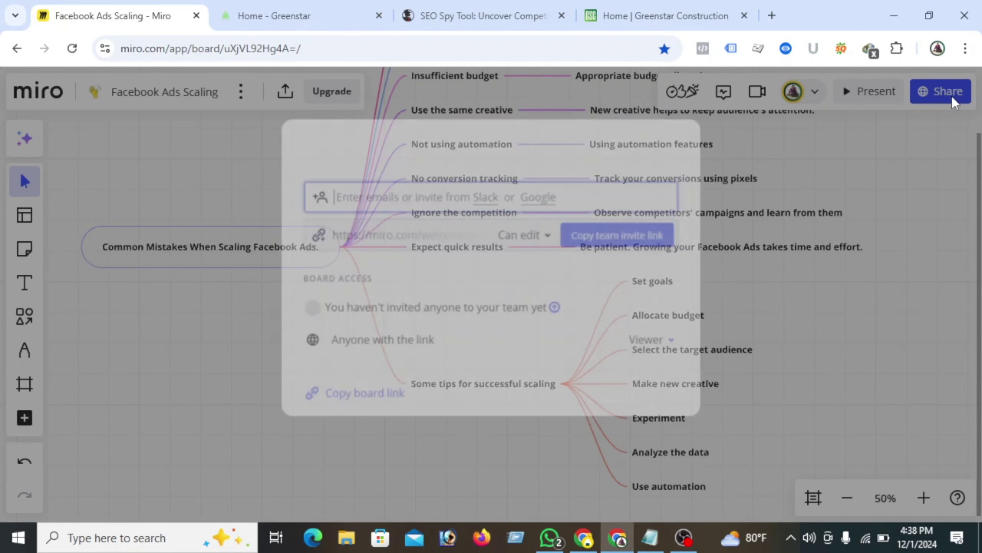
click(523, 231)
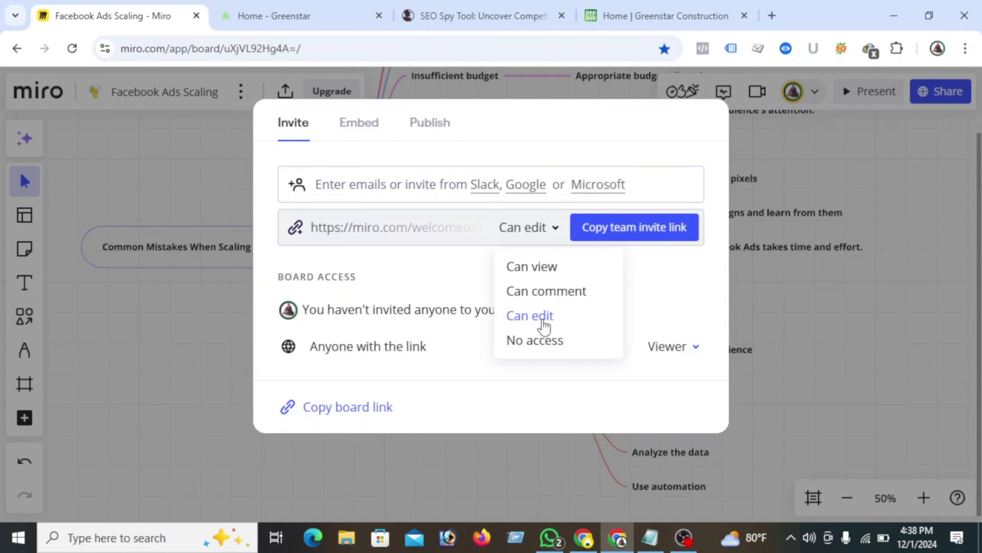
click(544, 325)
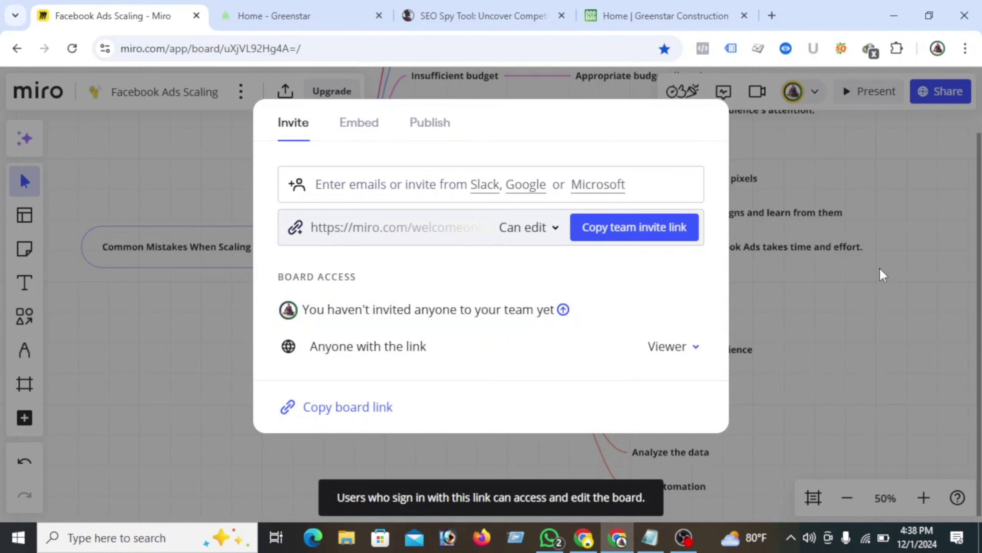
click(690, 358)
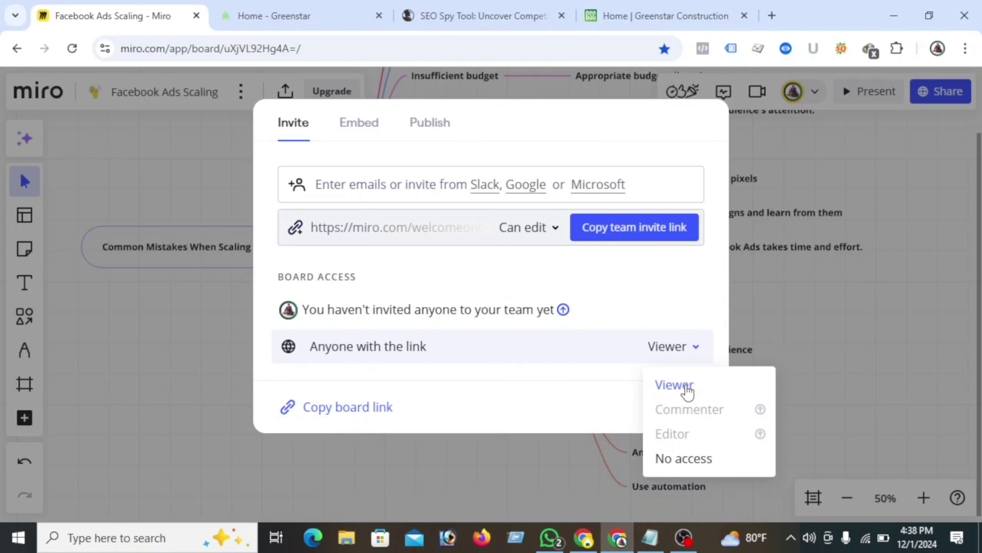
click(687, 387)
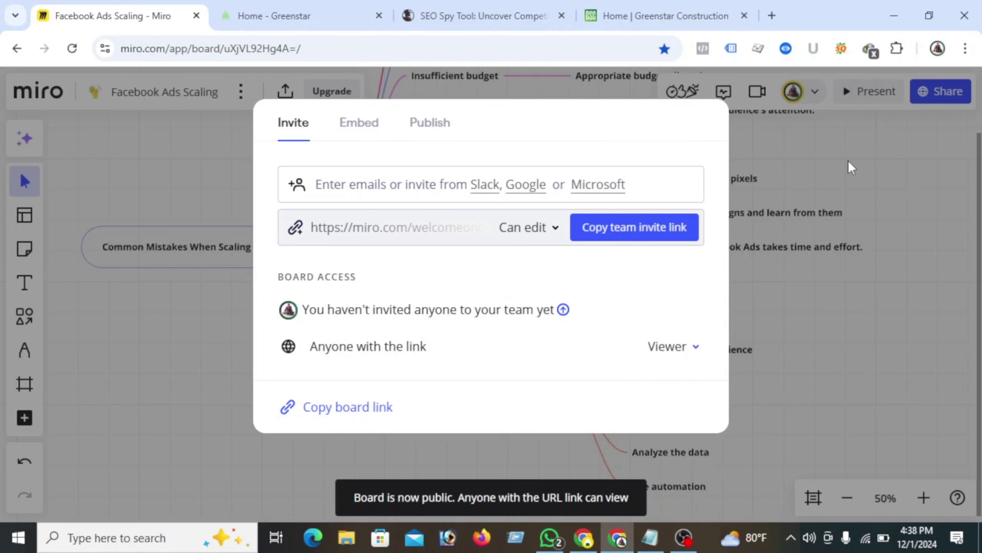
click(352, 408)
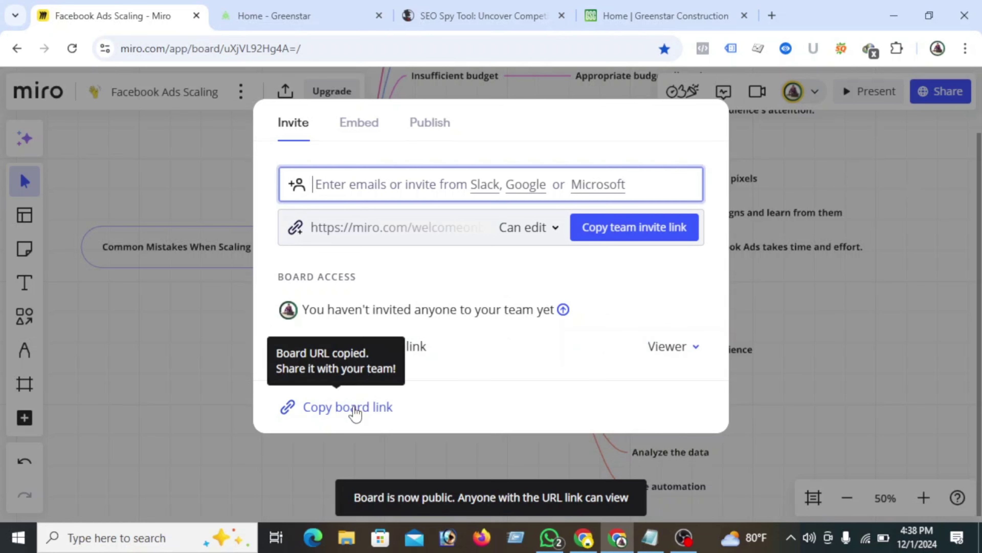
- Switch to WhatsApp, find the Akbar Computer and IT Center Digital Marketing Group chat and paste the board link into a new message
click(549, 537)
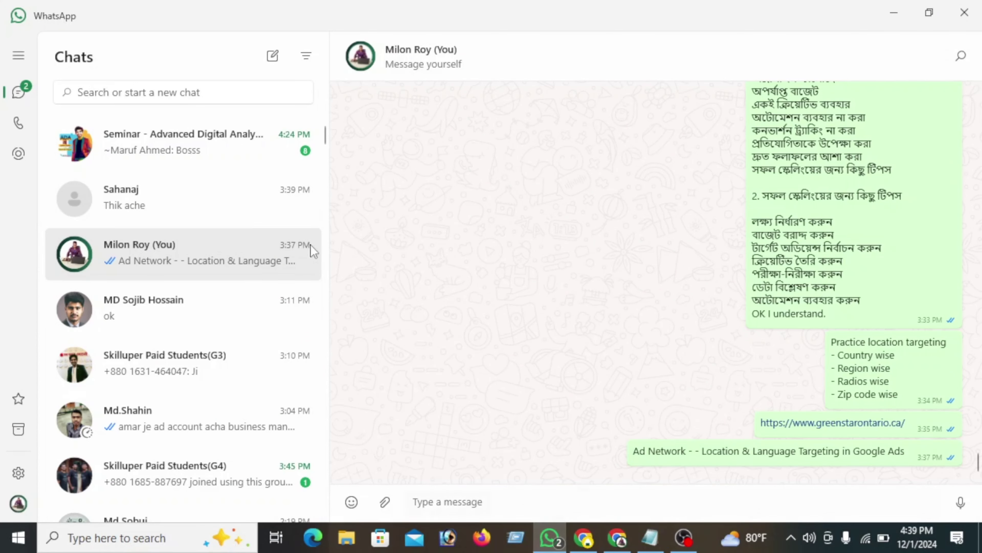
click(193, 99)
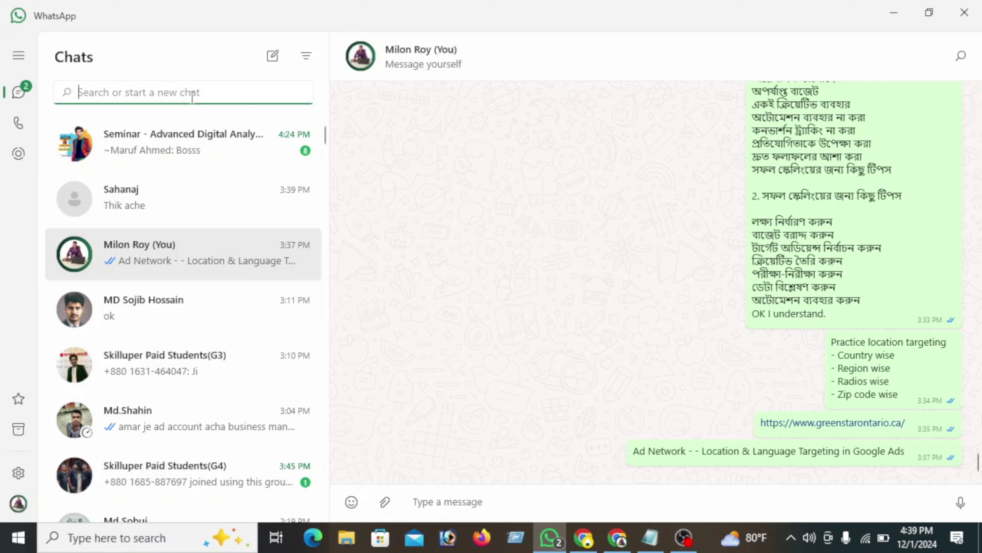
text(ak)
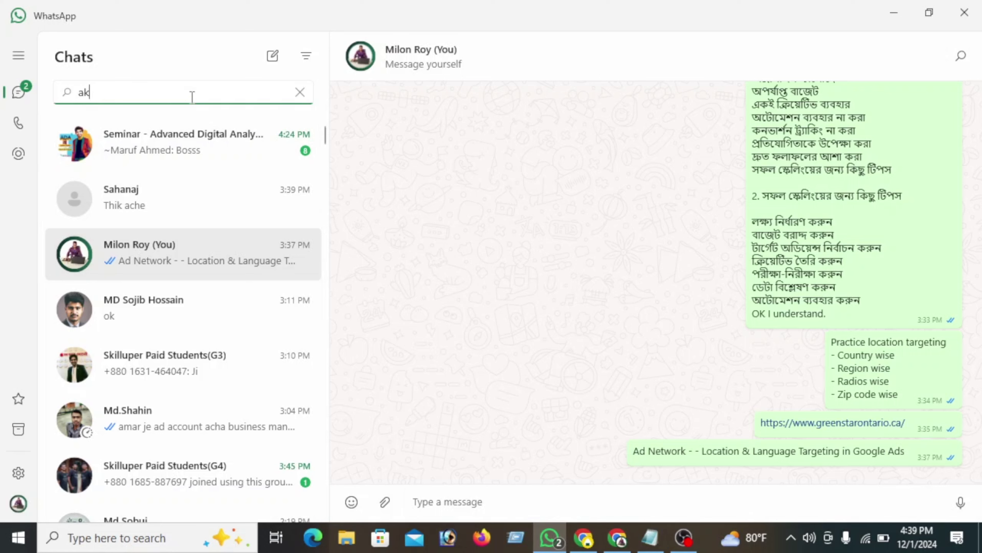
text(bar)
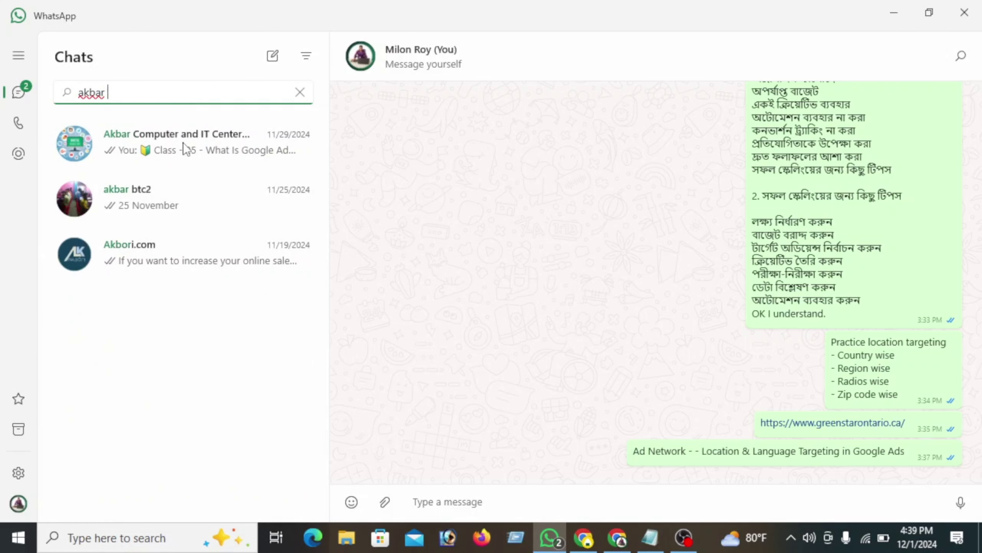
click(185, 148)
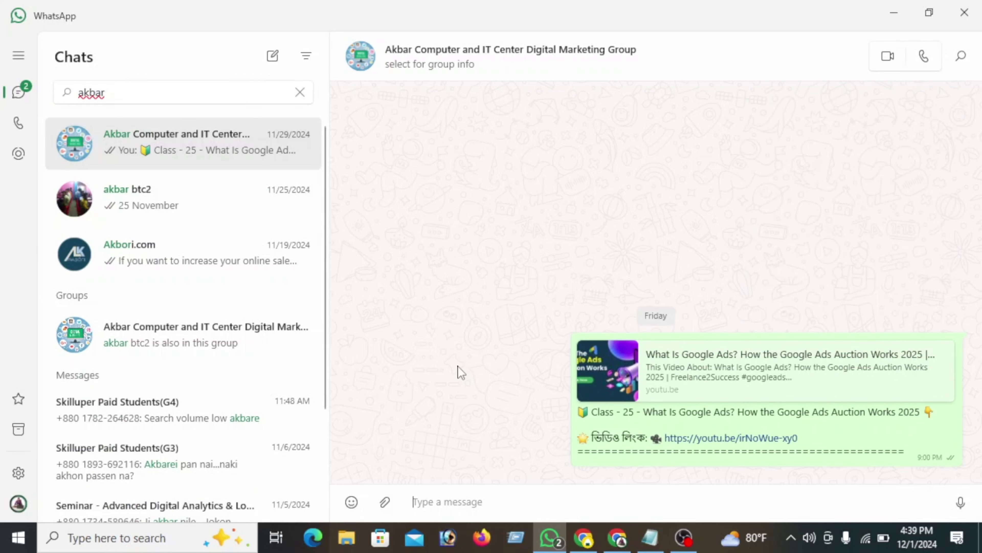
key(ctrl+v)
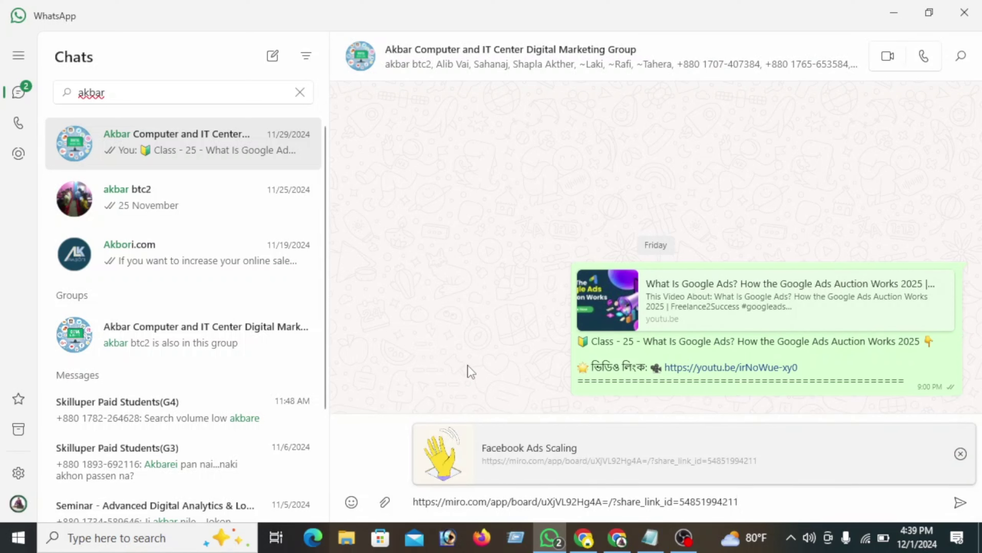
- Insert "Facebook Ads Scaling:" before the pasted link, send the message to the group and return to the Miro board
triple_click(413, 502)
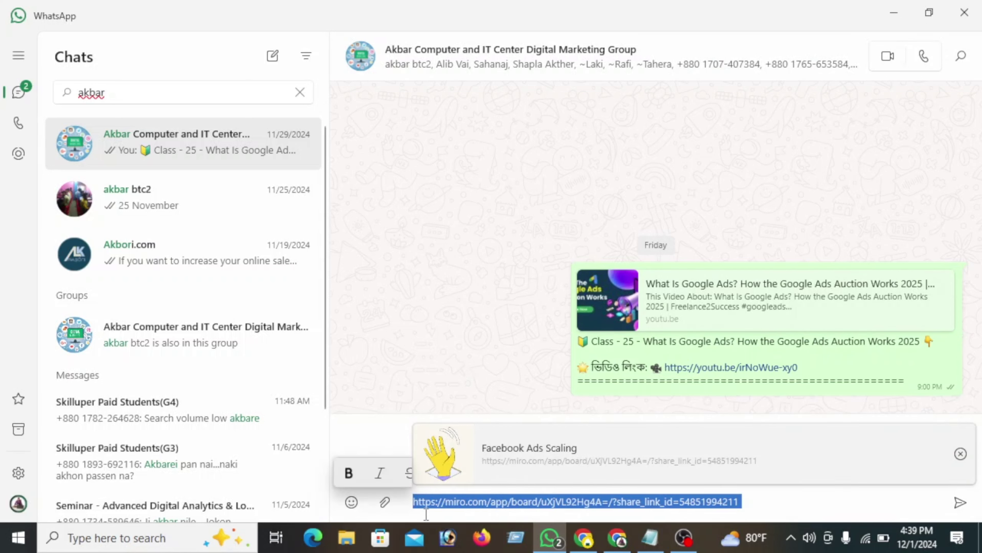
click(414, 503)
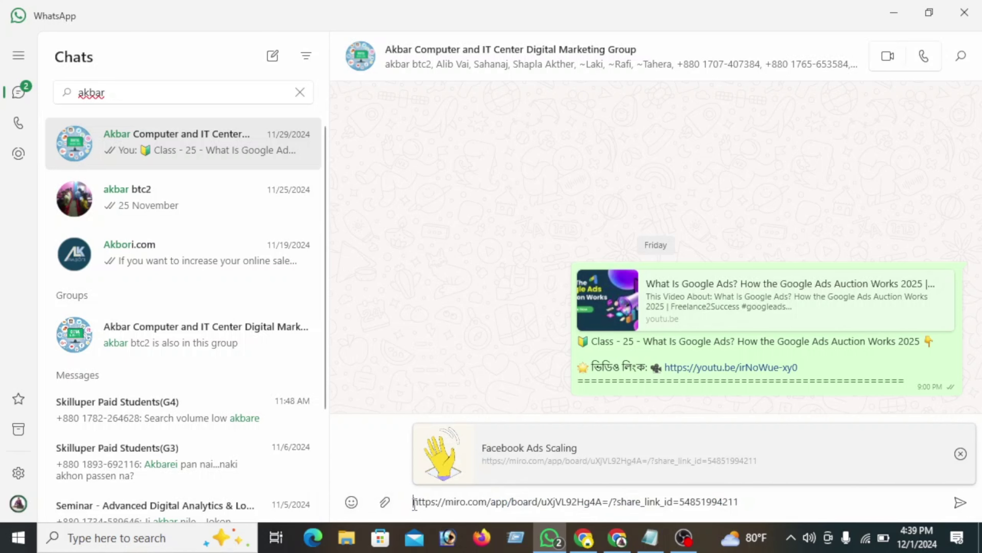
text(Face)
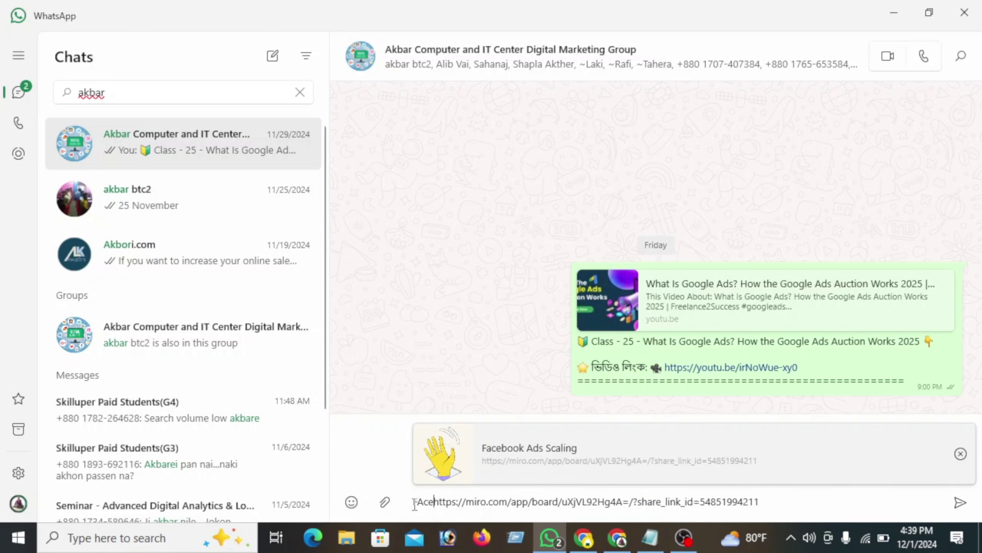
key(BackSpace)
key(BackSpace)
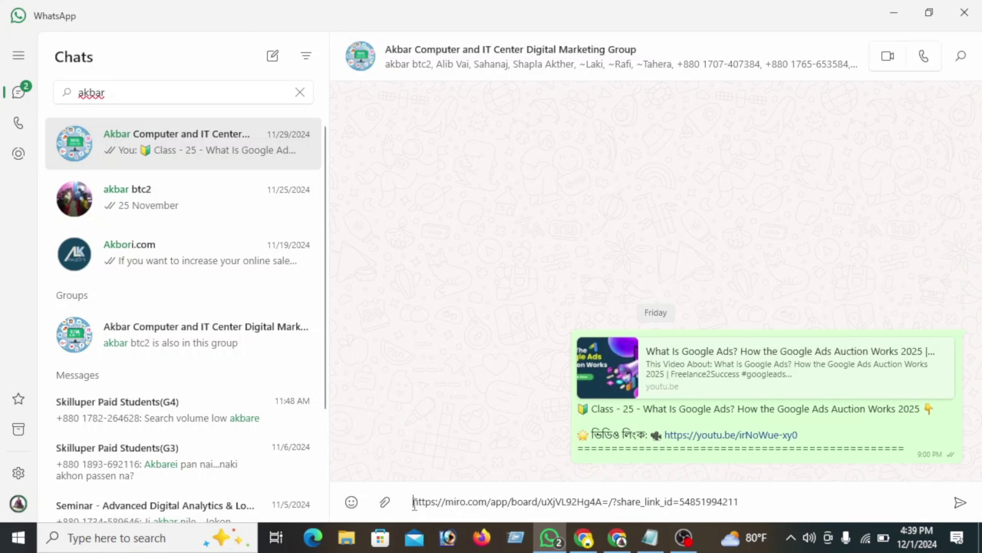
text(Face)
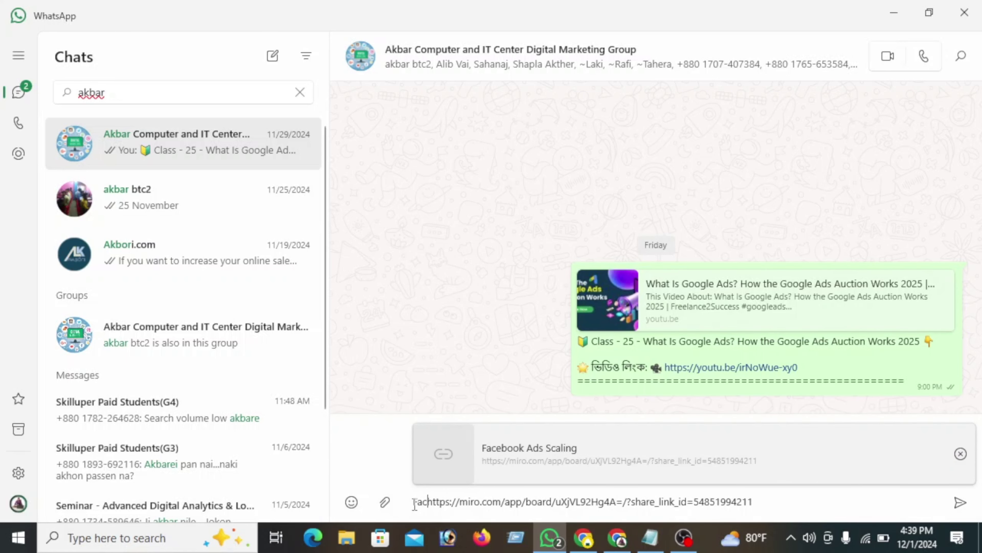
text(book Ads )
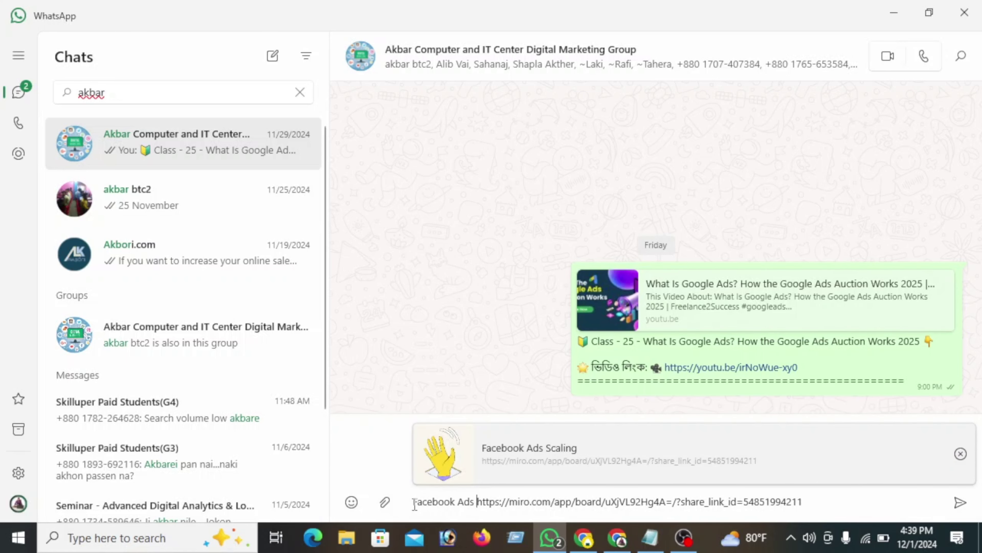
text(Scal)
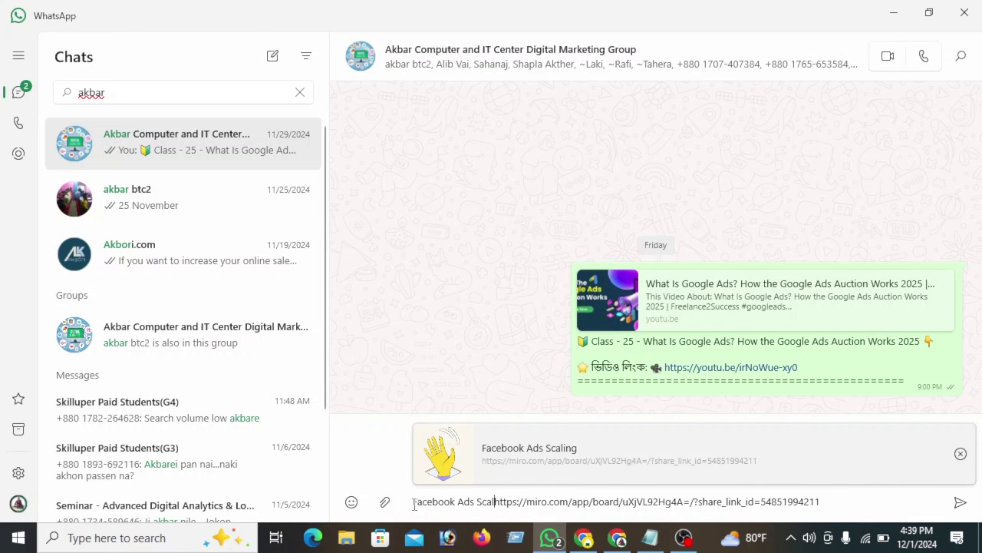
text(ing)
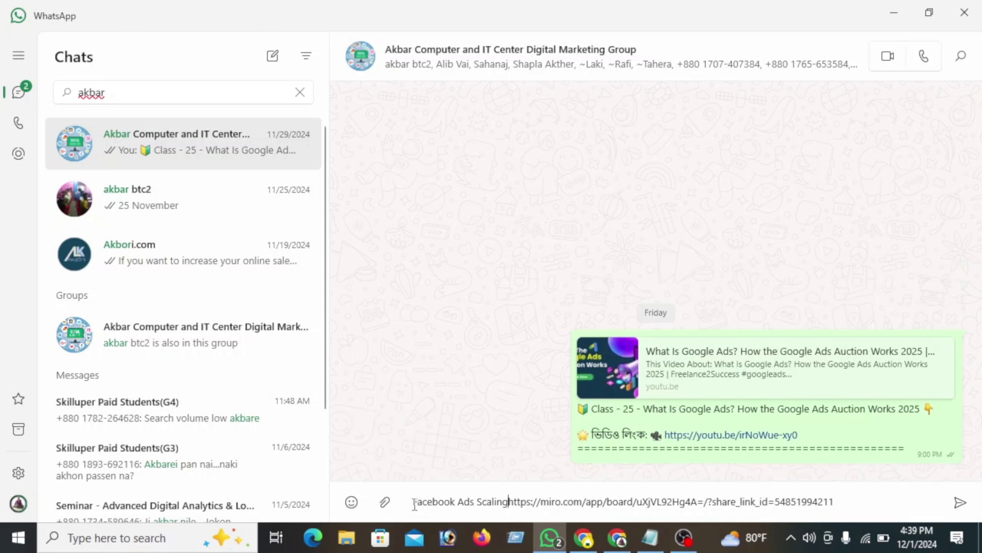
text(:)
key(Return)
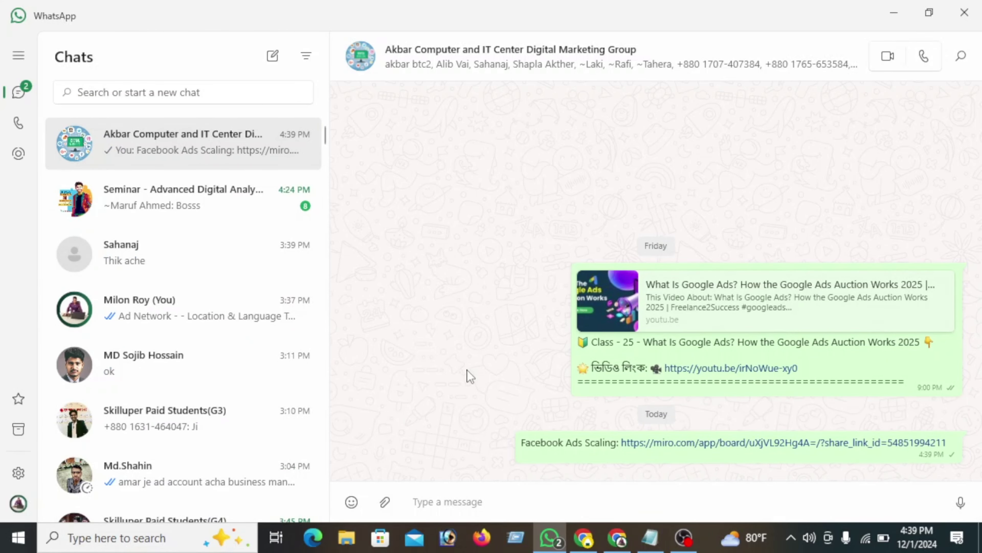
click(549, 537)
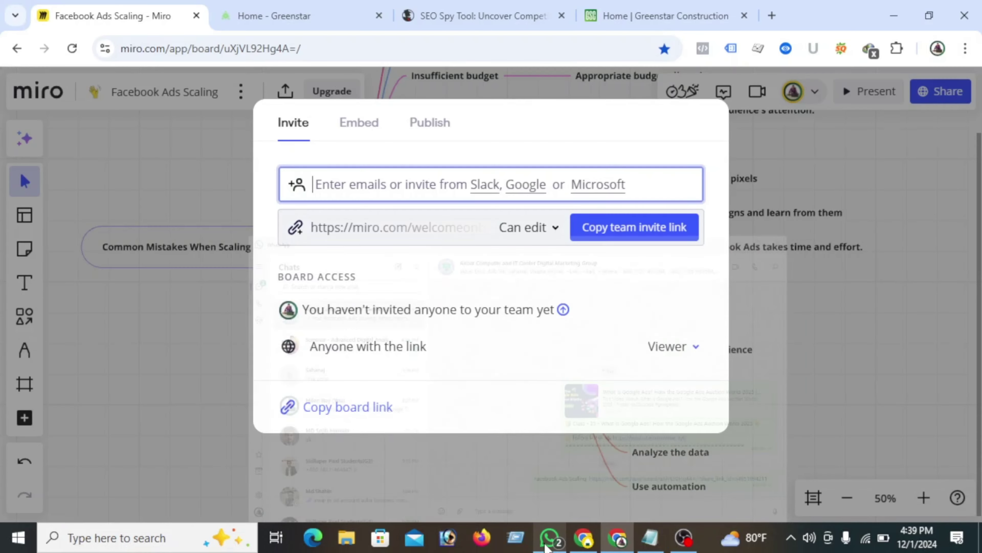